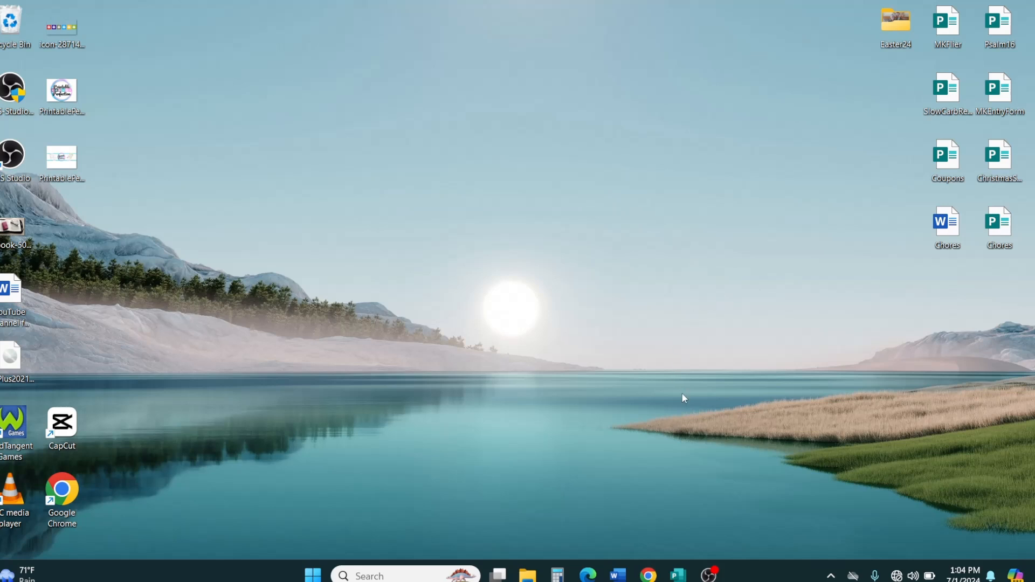
Create a blank 8.5 x 11" publication in Publisher and apply the Wide margins of 1" on every side
click(678, 576)
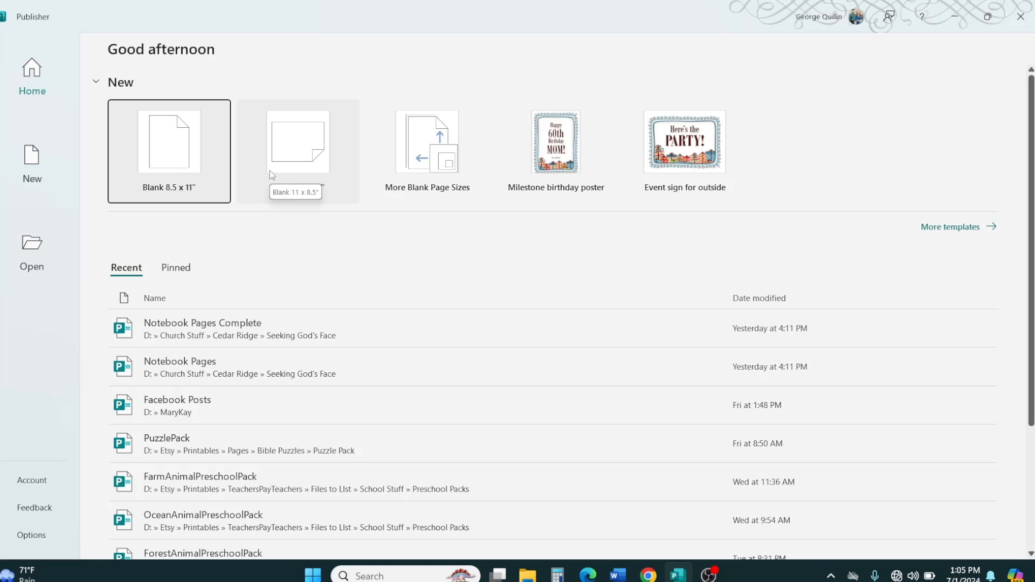
click(184, 149)
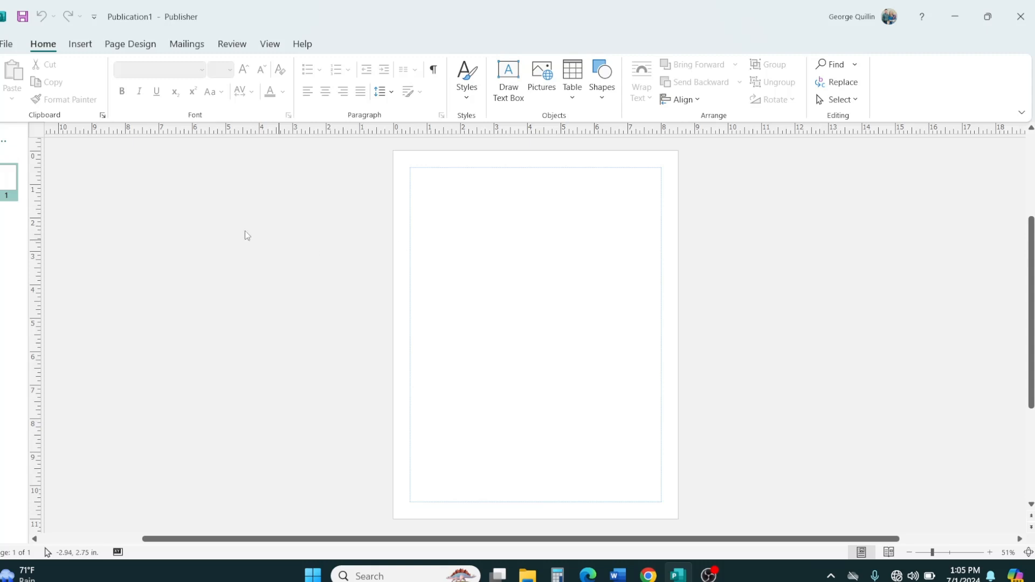
click(130, 44)
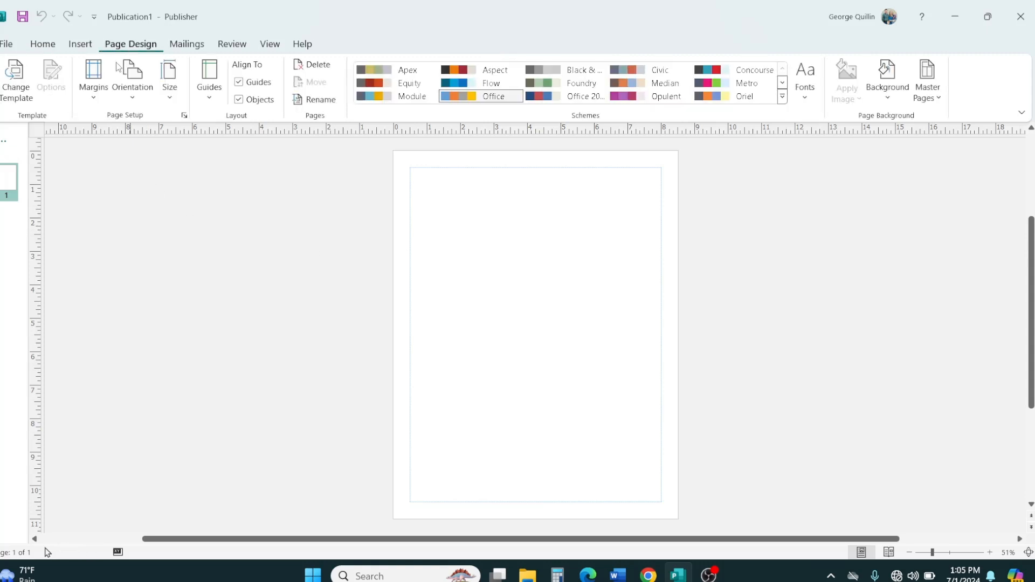
click(95, 96)
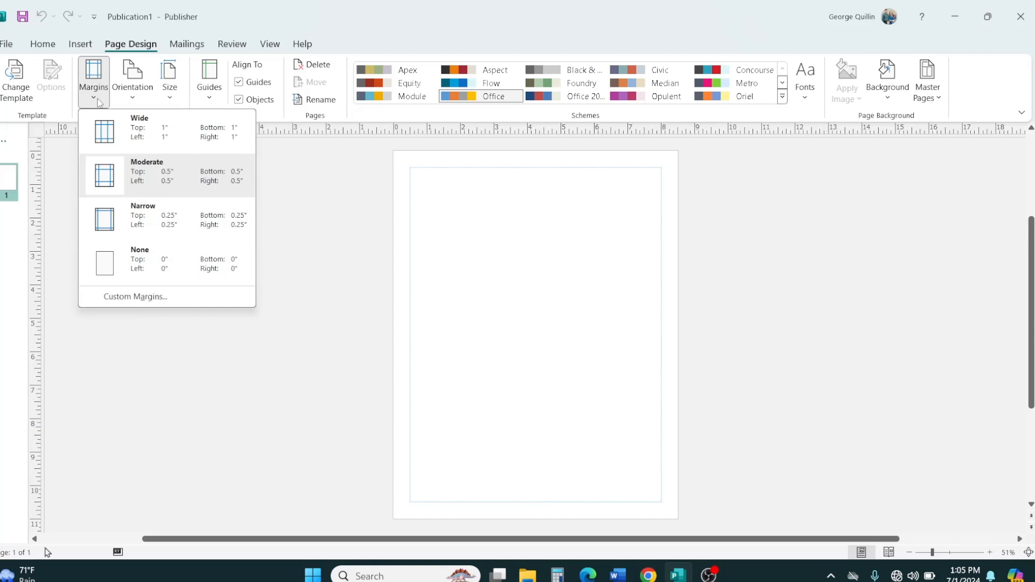
click(171, 149)
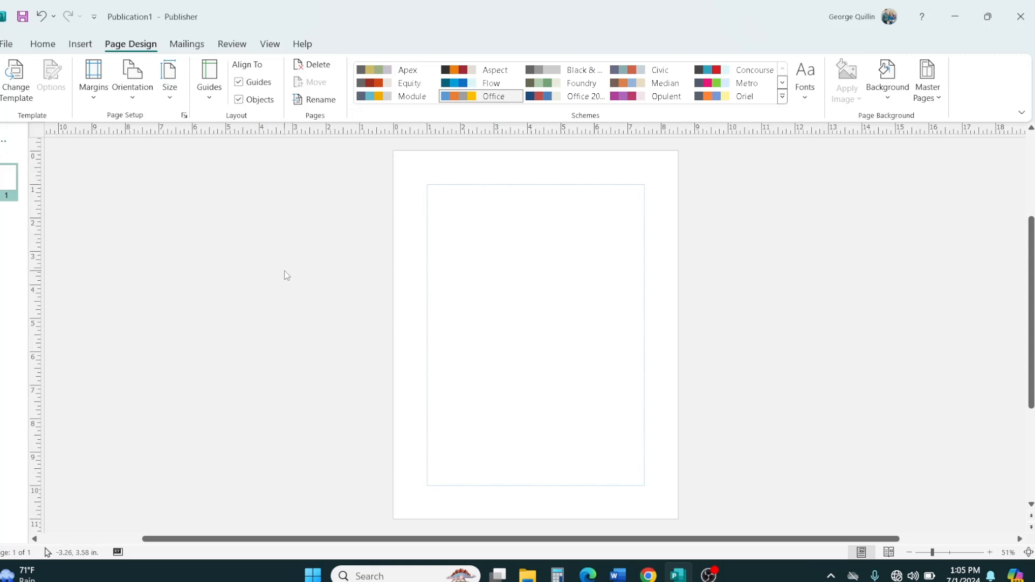
Draw a text box about 6.5 x 2.09 in. fitted to the page's upper margins and enter "Types of Birds"
click(939, 552)
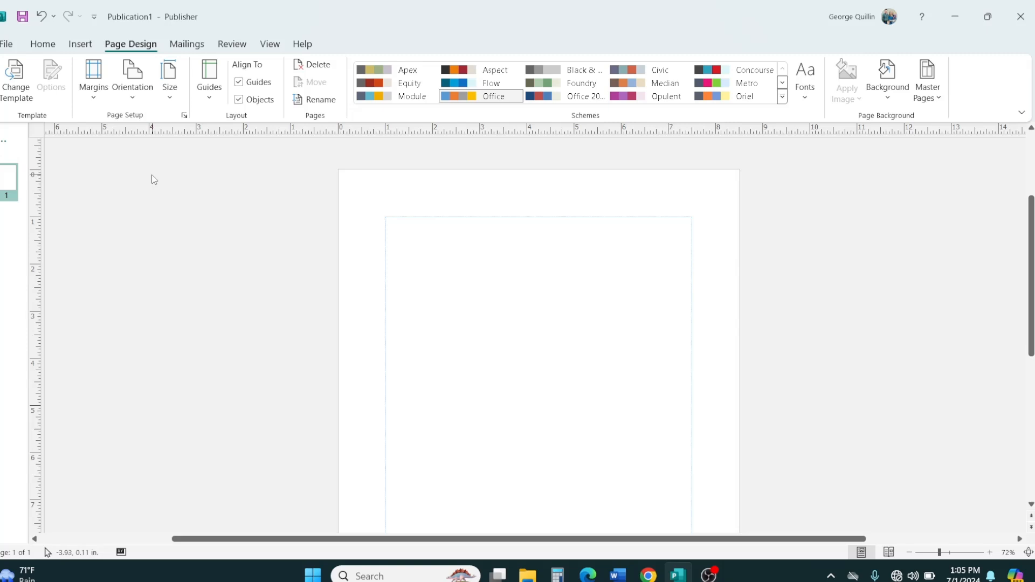
click(42, 48)
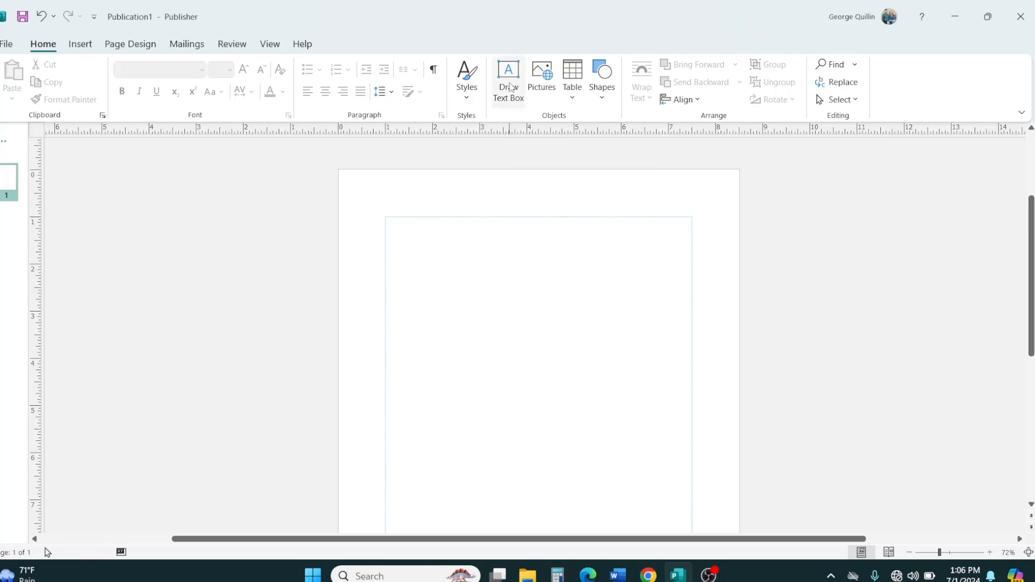
click(508, 76)
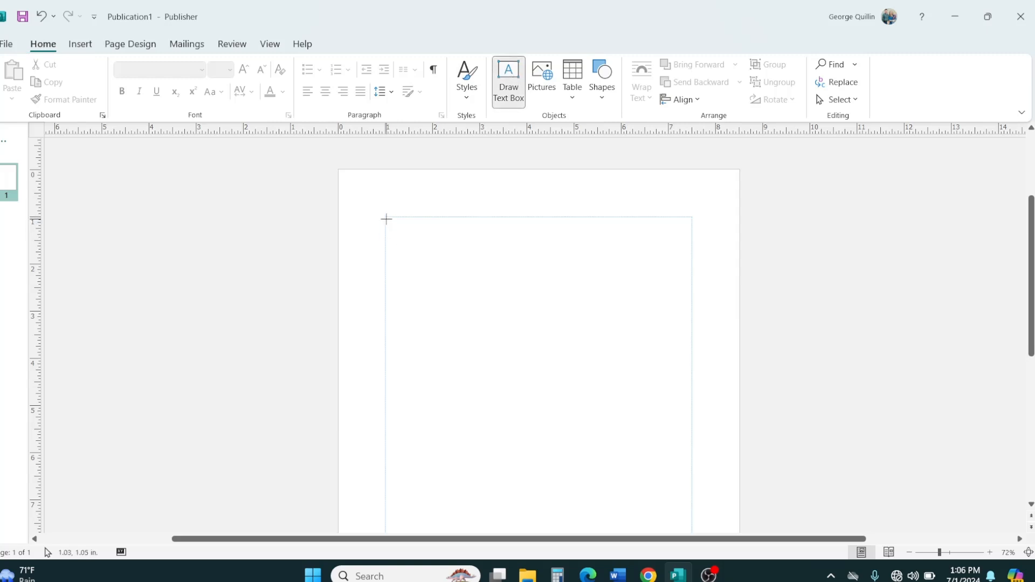
drag(385, 219, 691, 317)
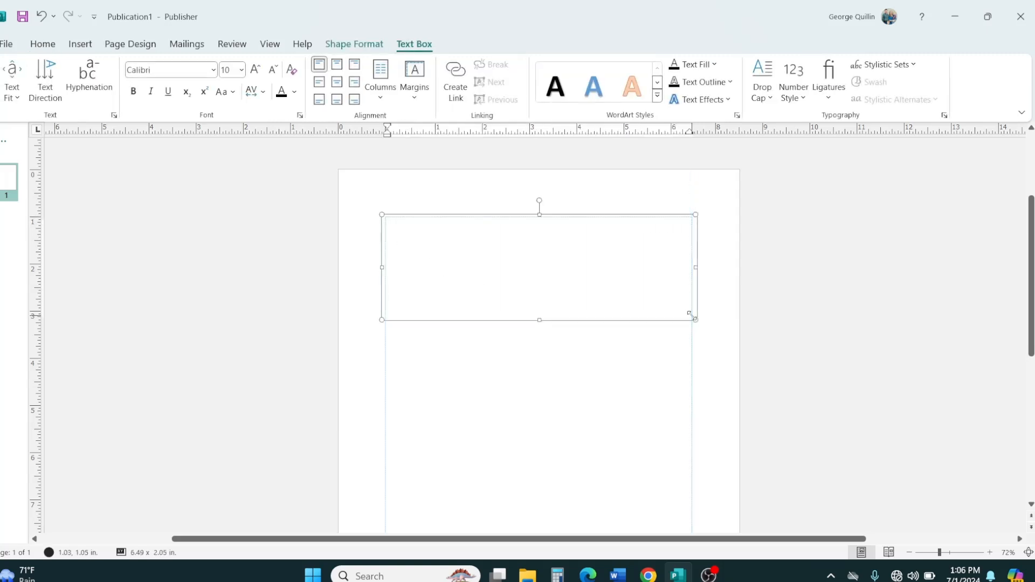
click(695, 268)
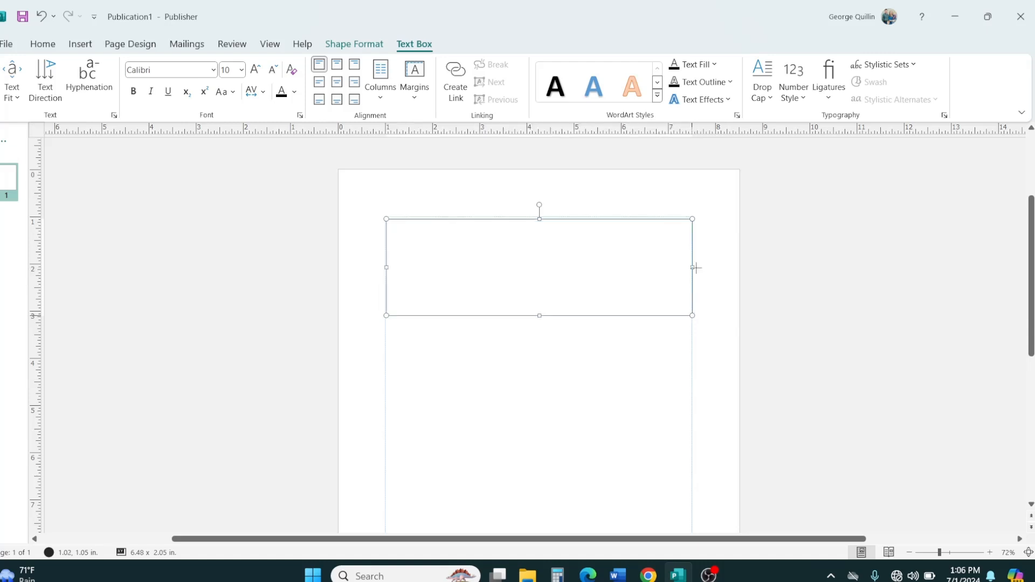
mouse_move(696, 268)
mouse_down()
mouse_move(672, 275)
mouse_move(696, 275)
mouse_up()
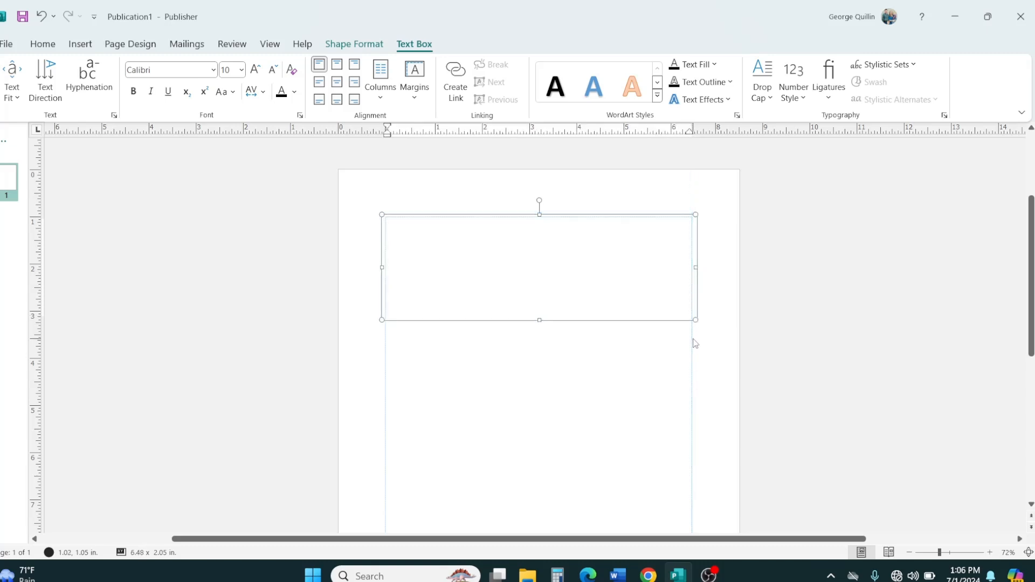
drag(382, 267, 381, 267)
drag(538, 214, 538, 213)
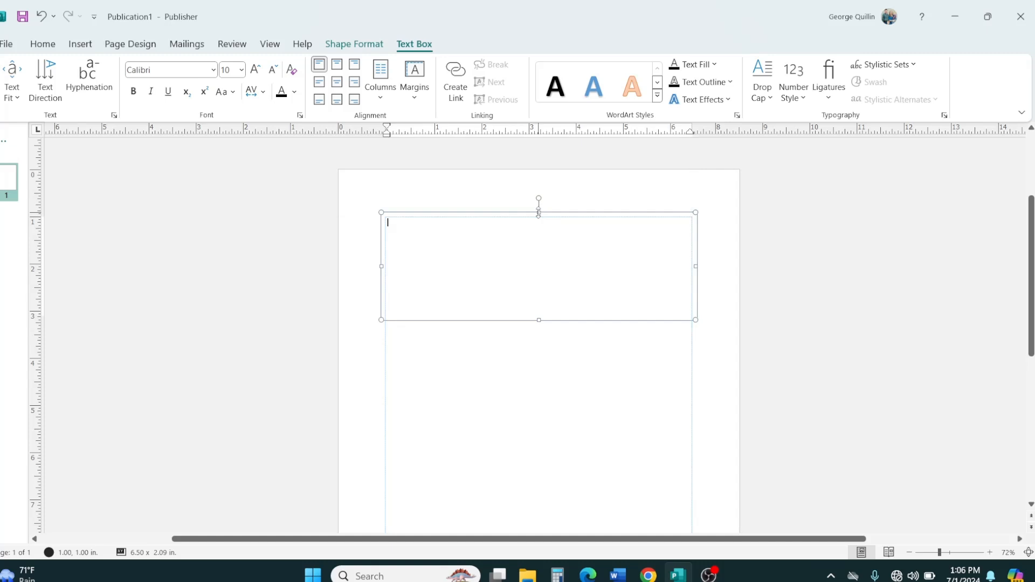
text(Types of Birds)
Enlarge the "Types of Birds" title text to 36 pt
drag(434, 225, 388, 225)
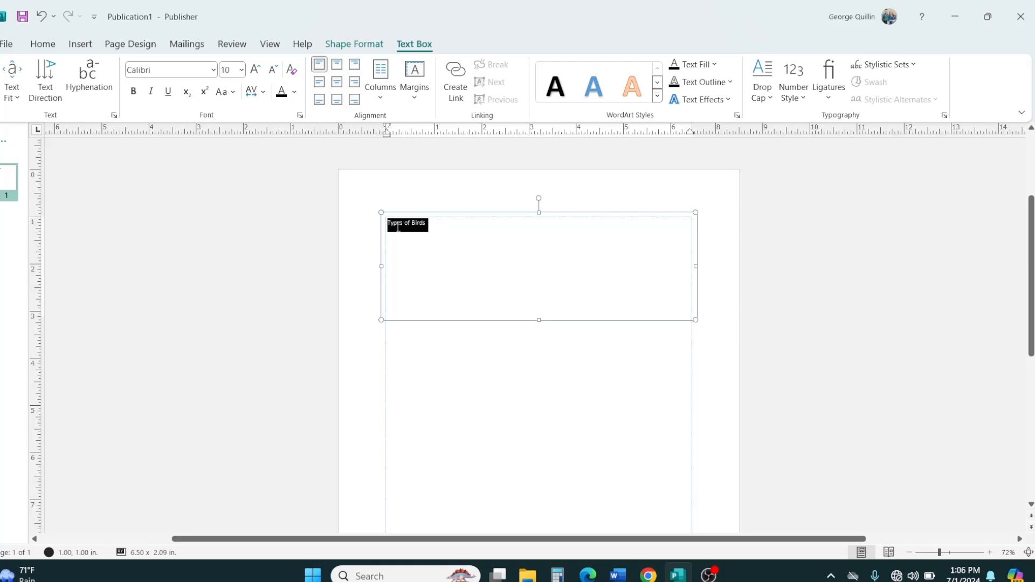
click(254, 70)
click(254, 70)
click(254, 70)
click(254, 70)
click(255, 70)
click(255, 71)
click(254, 70)
click(255, 70)
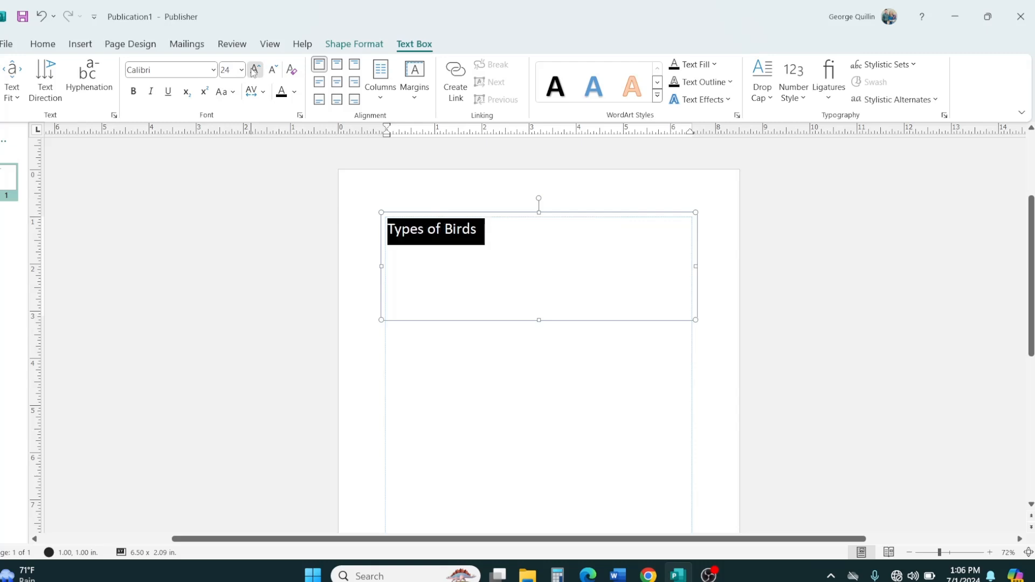
click(255, 70)
click(255, 70)
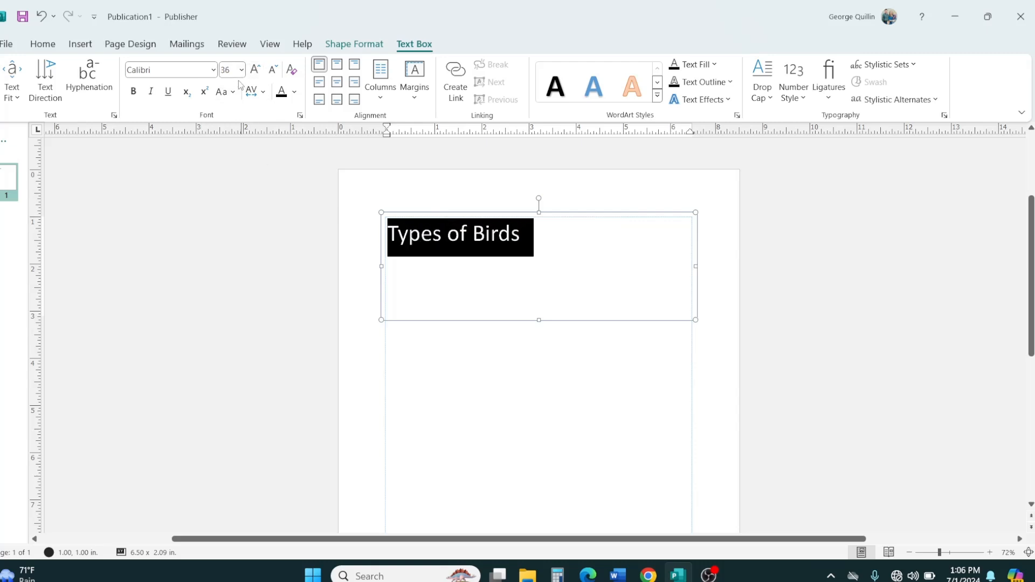
Try font sizes 18 and 20 on the title text
click(241, 70)
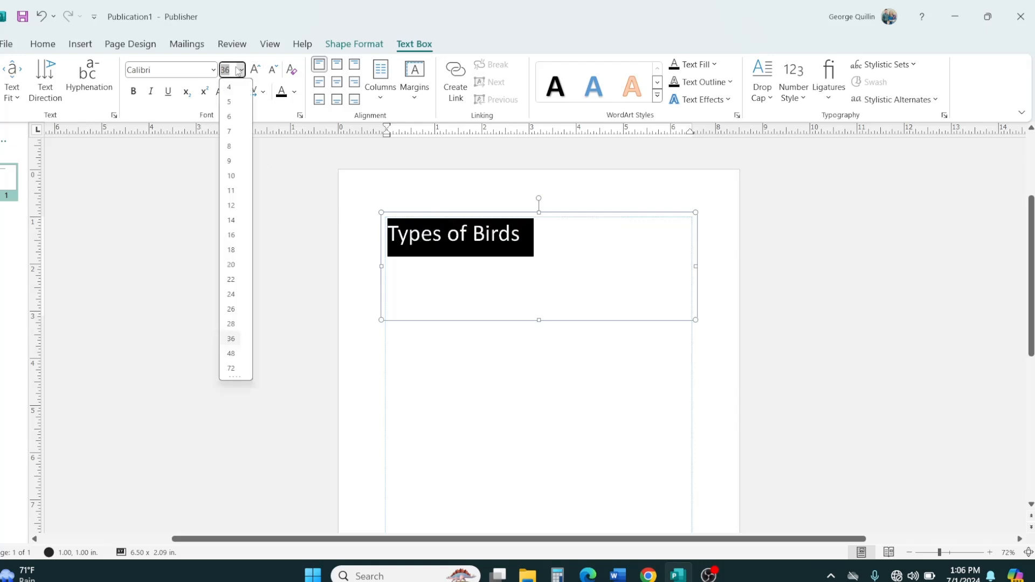
click(231, 249)
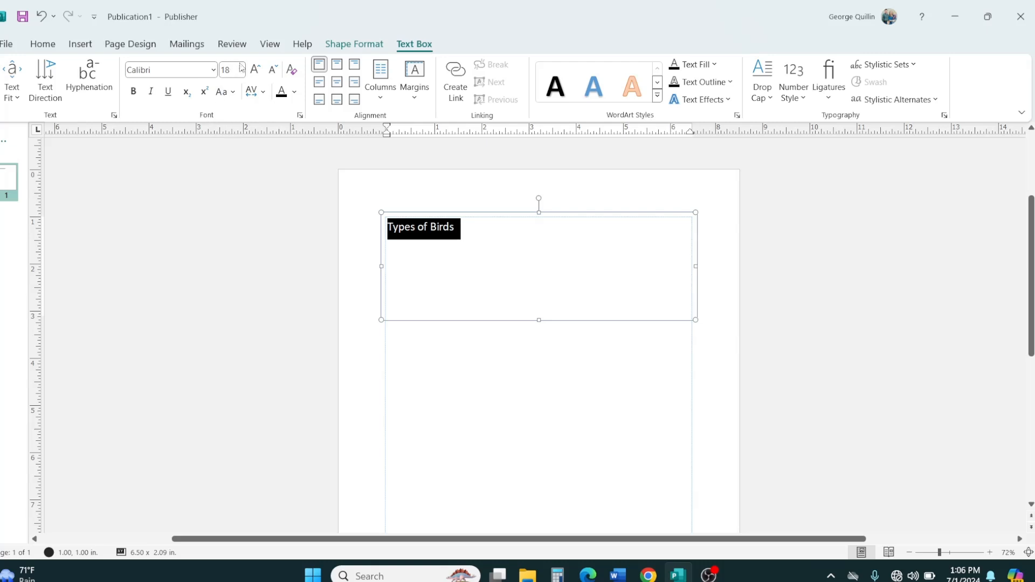
click(241, 69)
click(231, 262)
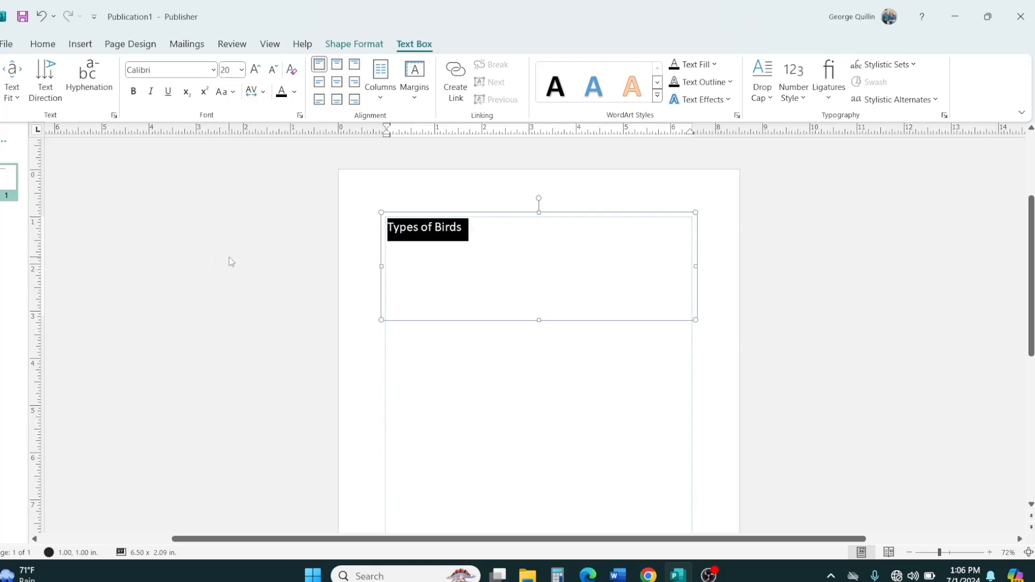
Increase the title text's font size to 48 pt
click(256, 70)
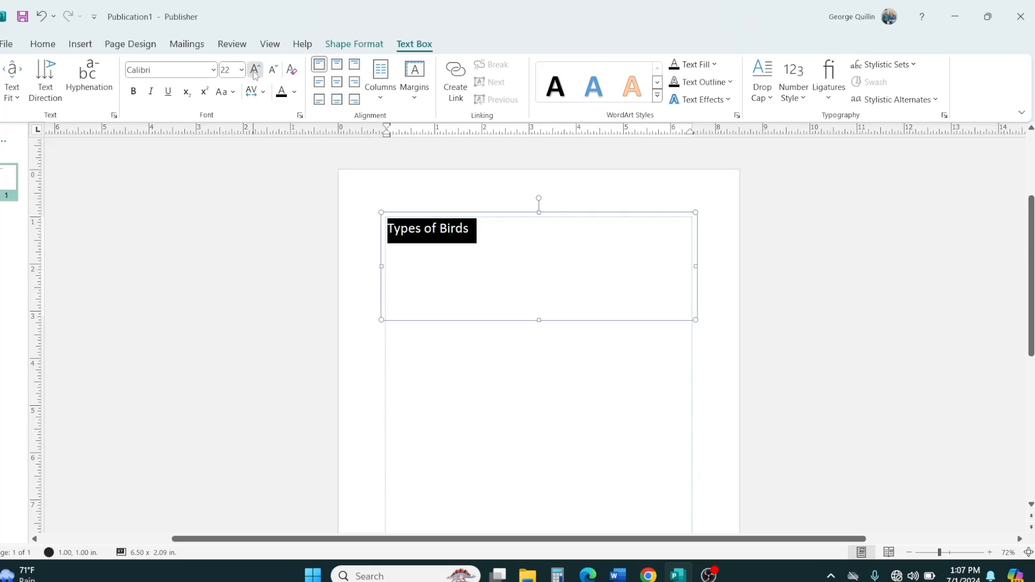
click(256, 70)
click(255, 70)
click(255, 70)
click(255, 73)
click(255, 73)
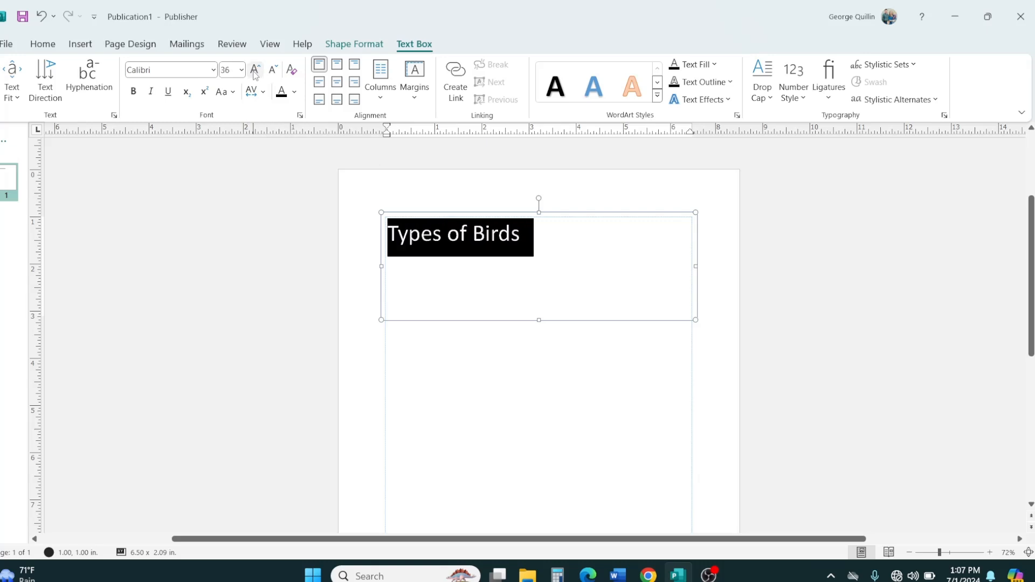
click(255, 71)
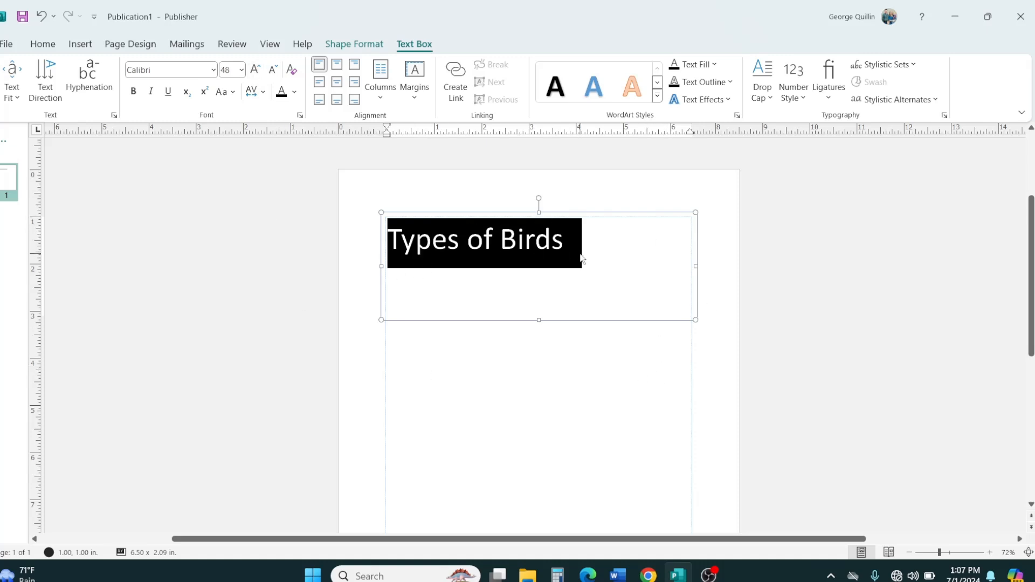
Try a few alignments for the title within its text box, ending with top center
click(354, 81)
click(339, 101)
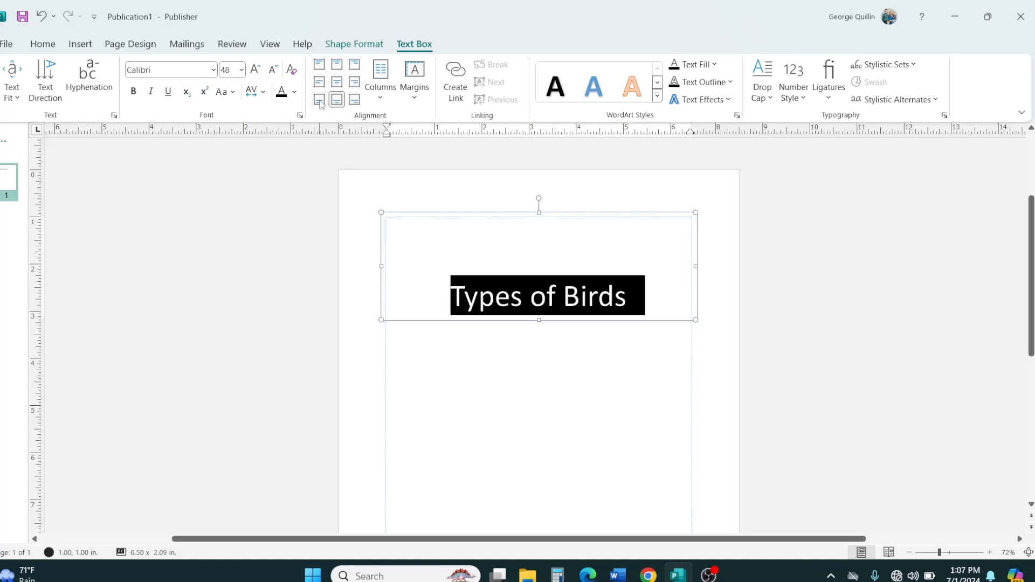
click(320, 102)
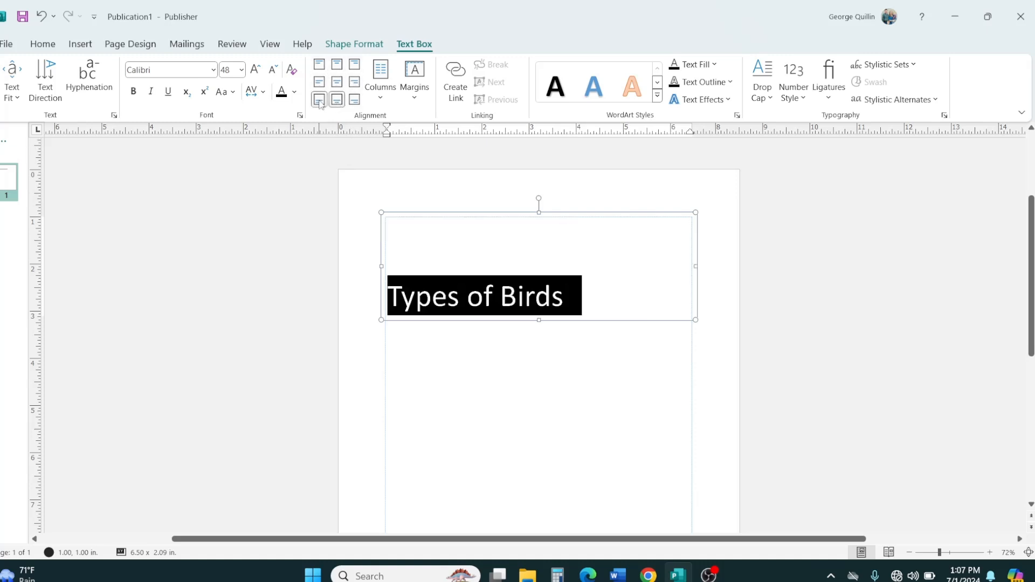
click(337, 64)
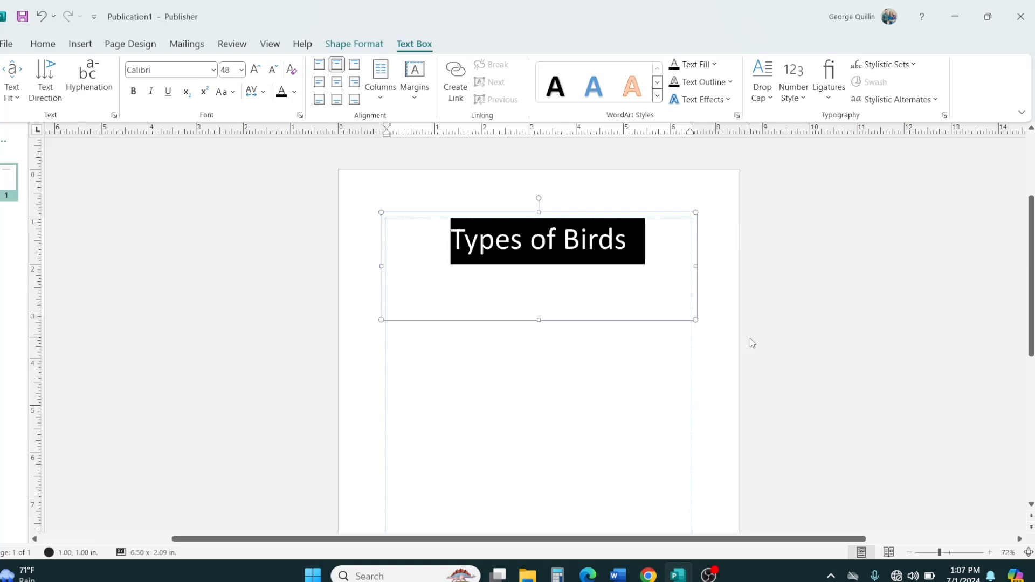
Try the Book Antiqua font on the title and settle on the Teen font
click(214, 70)
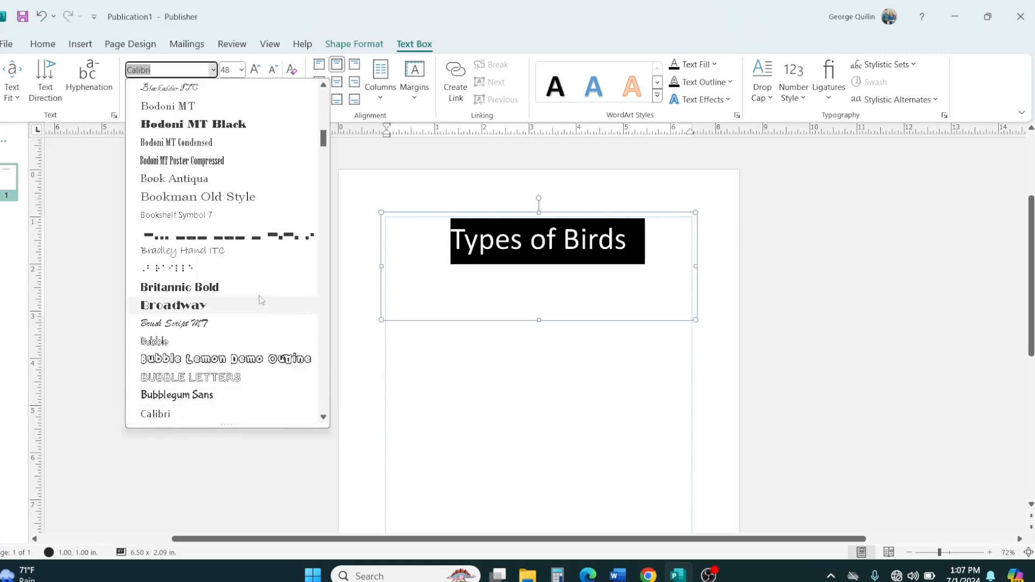
click(200, 180)
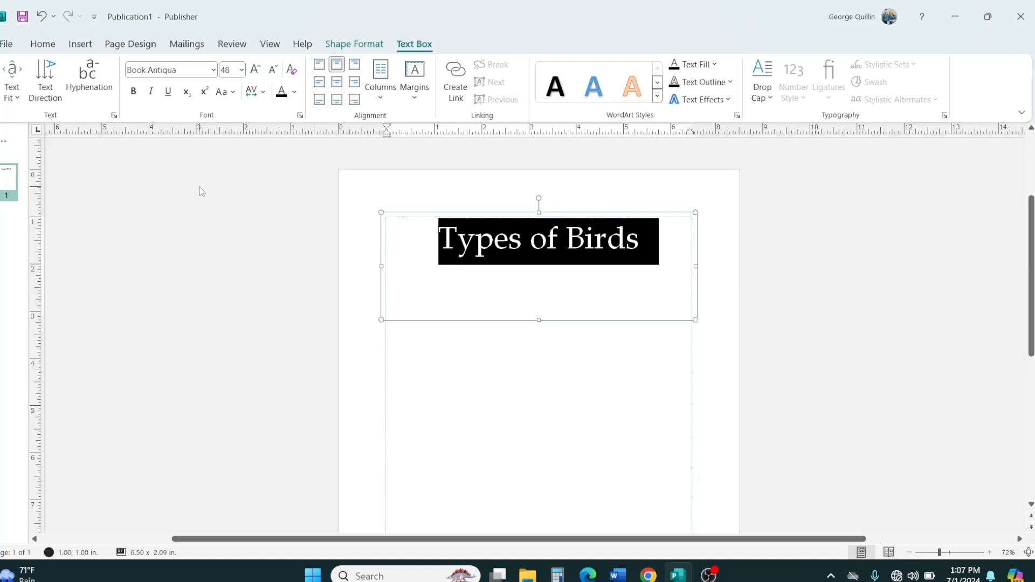
click(212, 70)
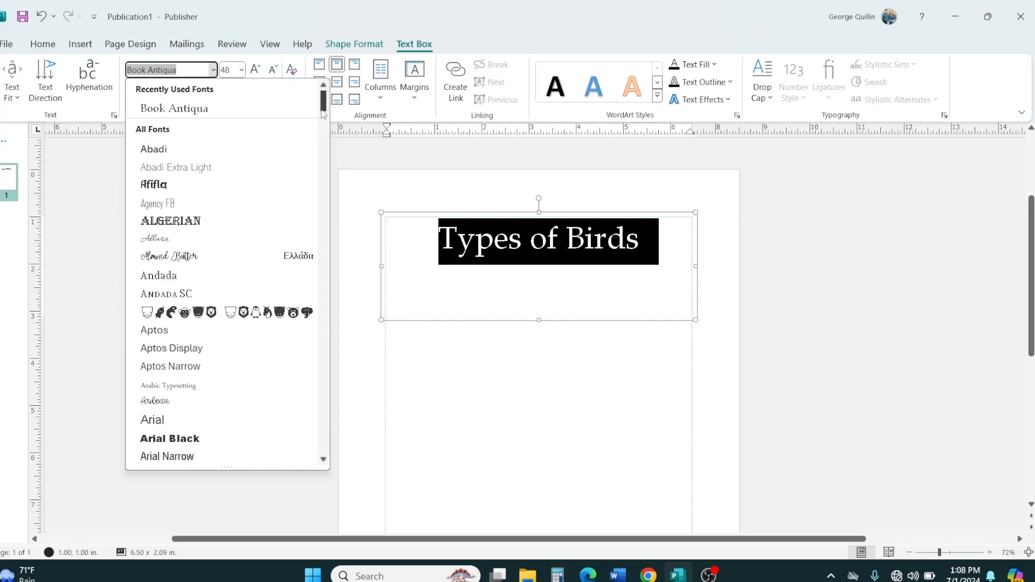
drag(323, 106, 323, 113)
drag(323, 151, 315, 436)
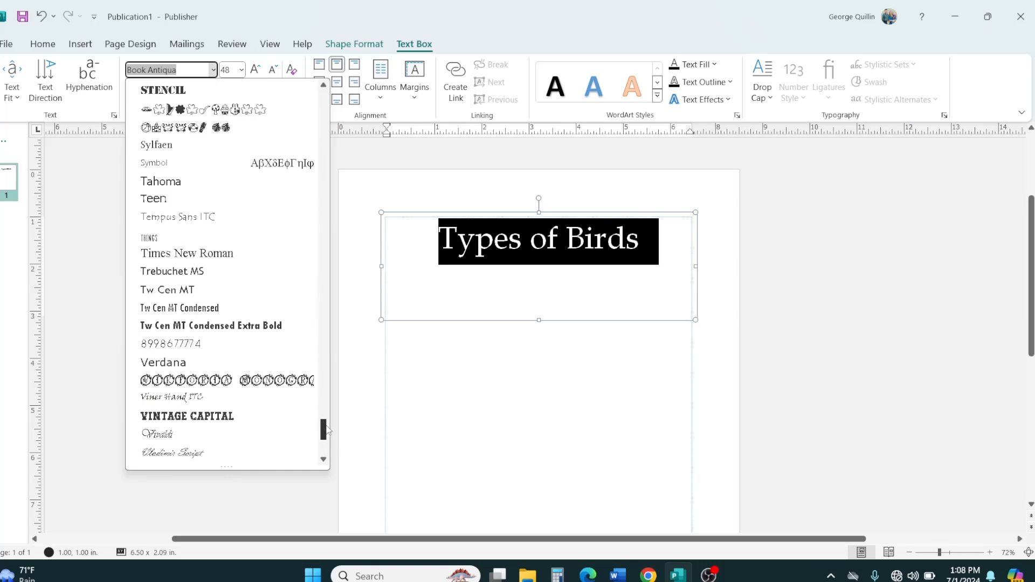
click(156, 202)
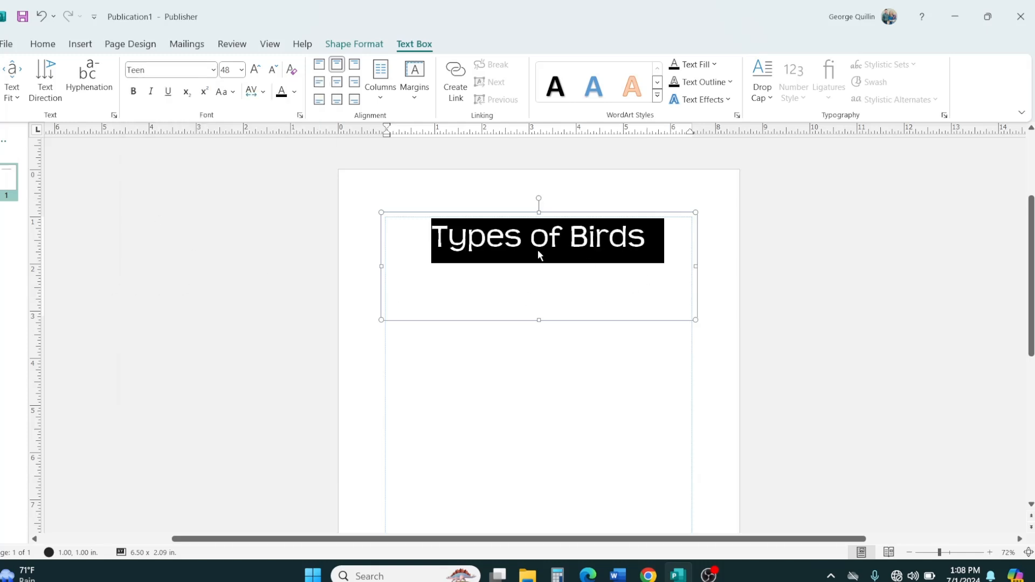
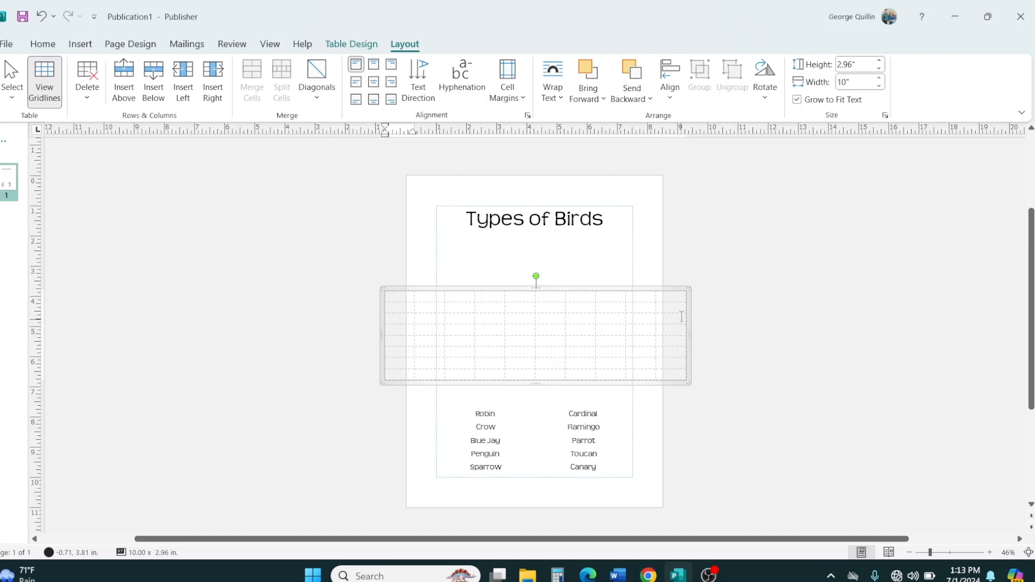
Add five columns after the table's last column, widening the table to 15", and place the cursor in its first cell
click(679, 295)
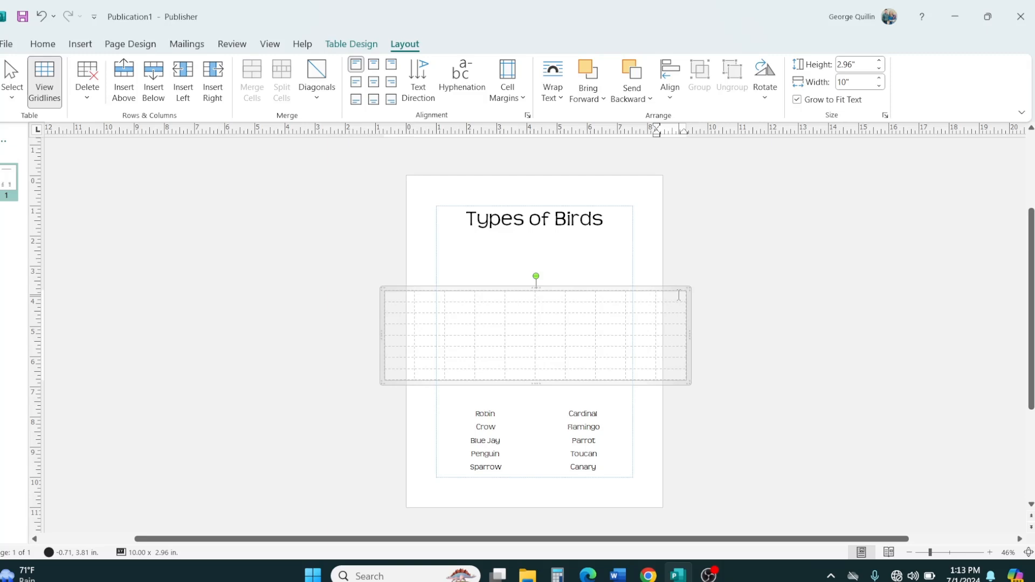
key(Tab)
click(679, 295)
click(210, 85)
click(210, 84)
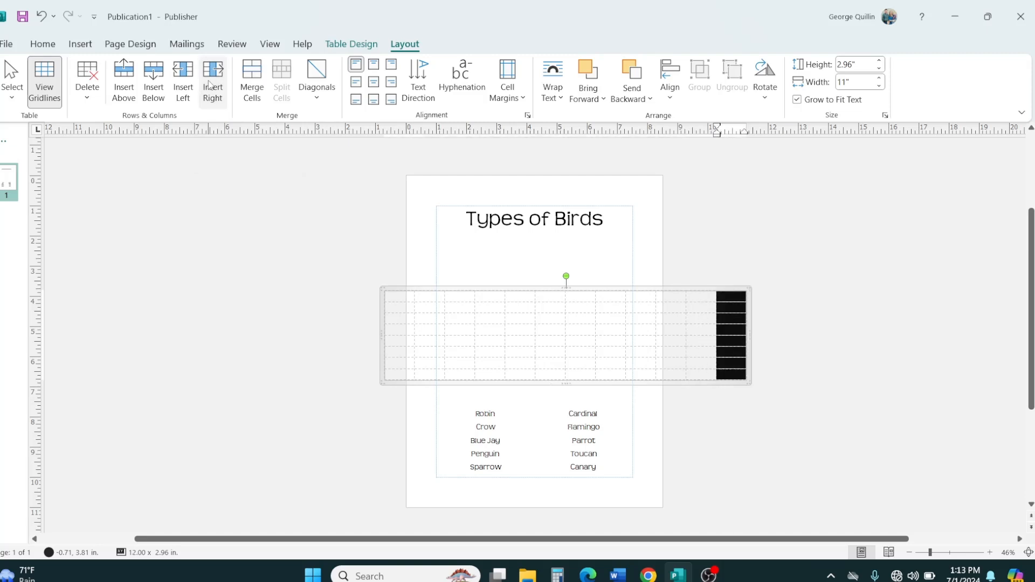
click(210, 84)
click(210, 85)
click(210, 85)
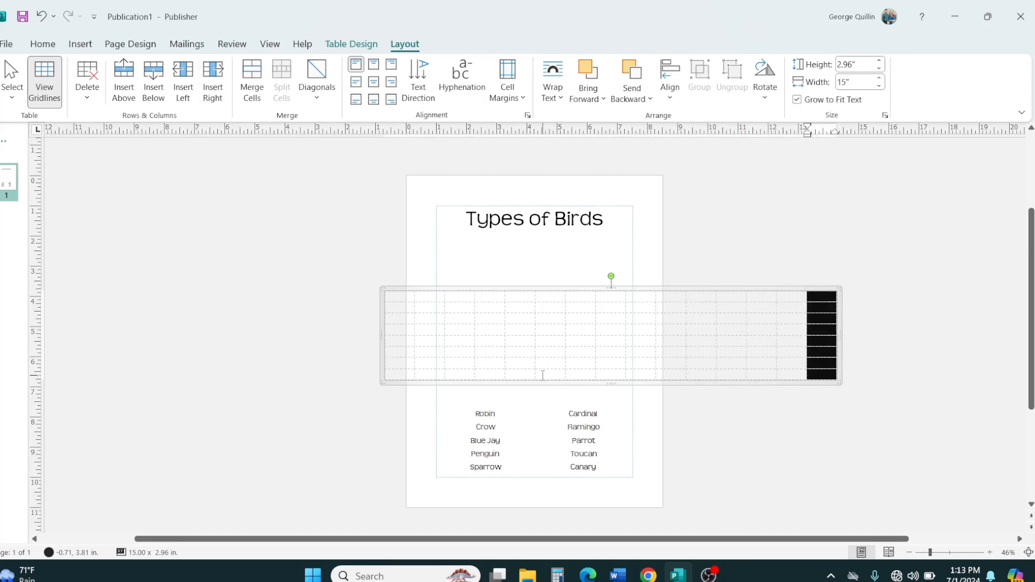
click(871, 362)
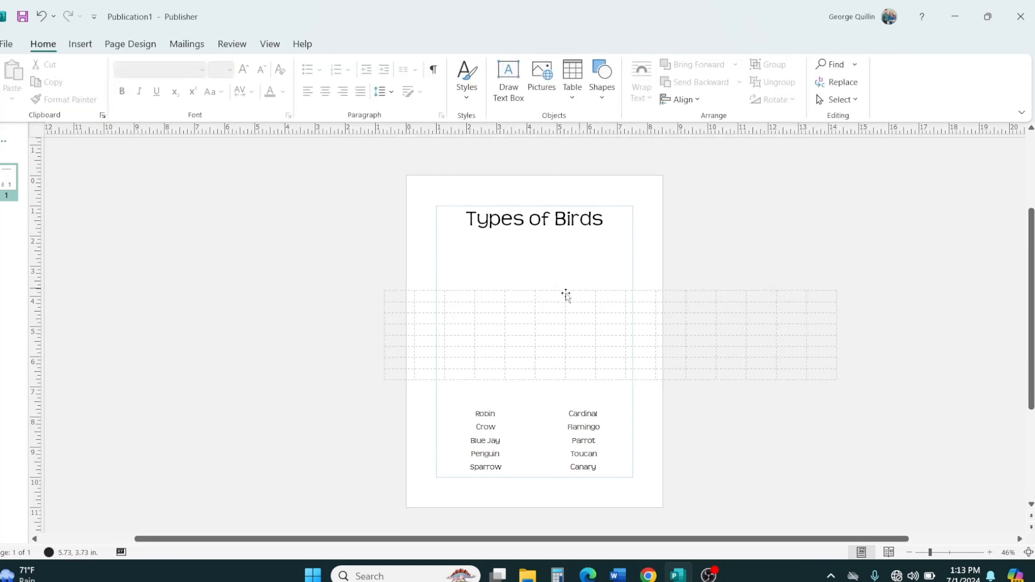
click(404, 298)
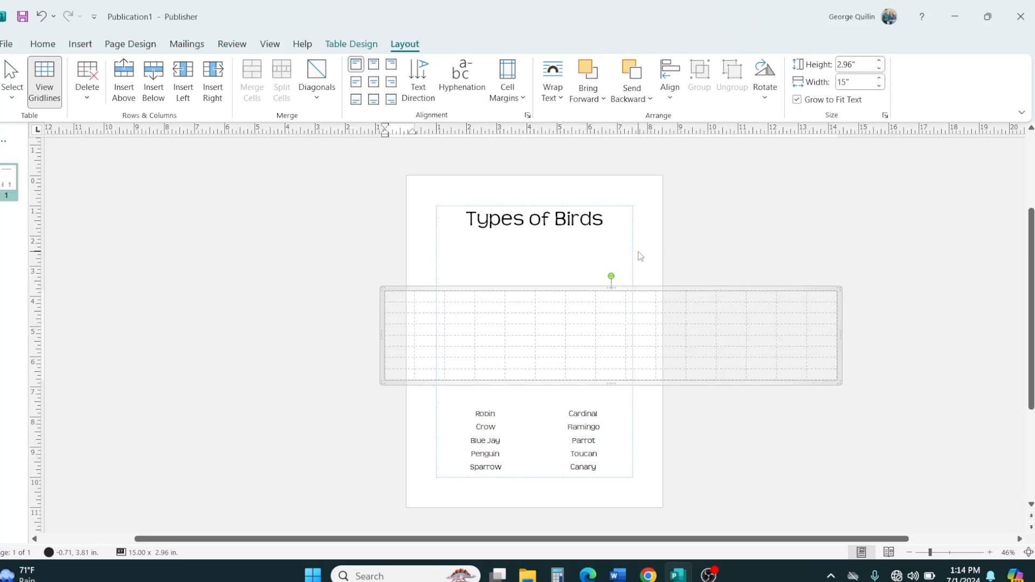
Set the table's width to 6.5"
click(865, 85)
text(6.5)
key(Return)
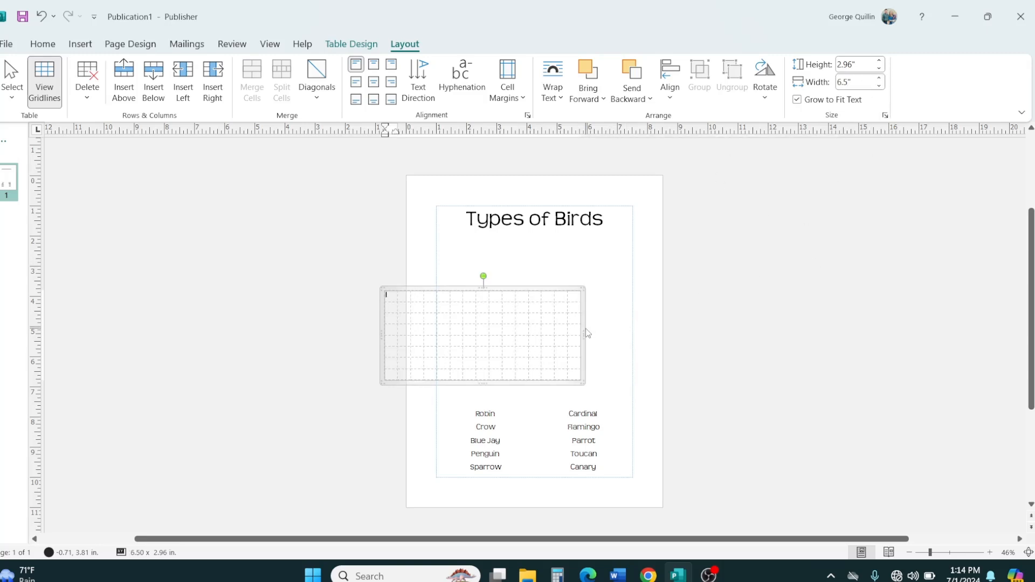
Move the table up under the title and line its sides up with the page margin guides
drag(582, 330, 621, 279)
click(717, 293)
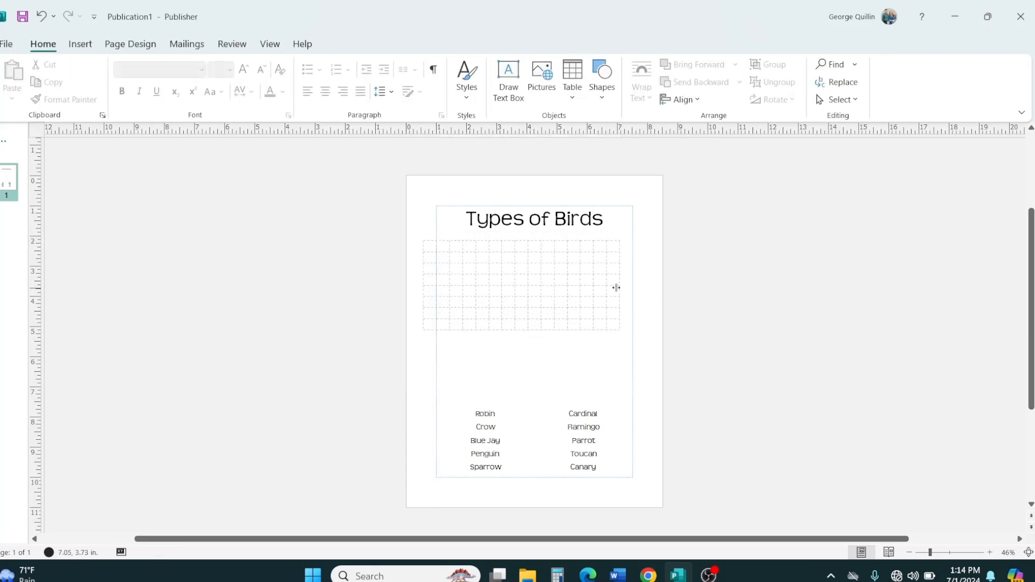
click(618, 283)
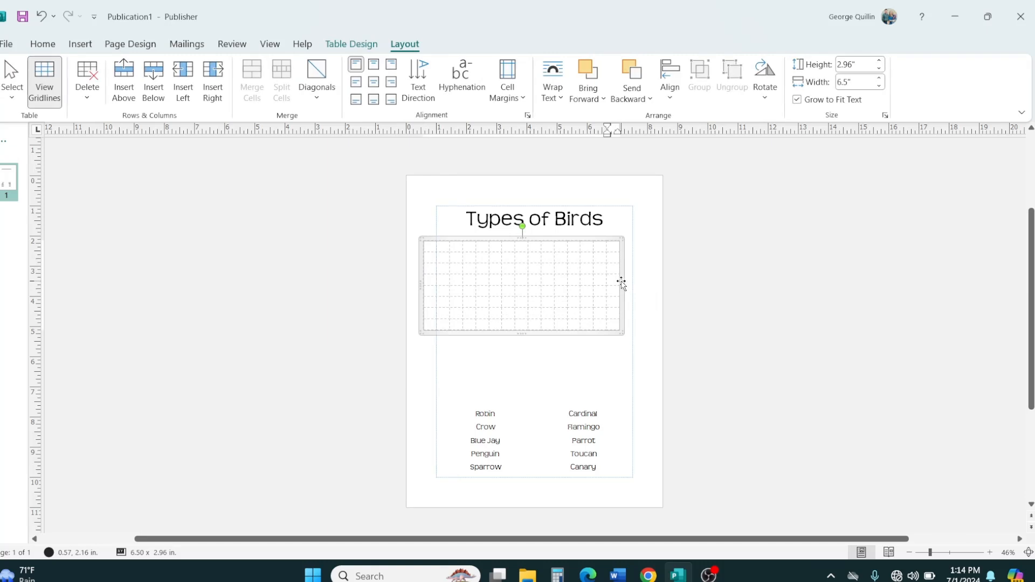
drag(621, 282, 634, 281)
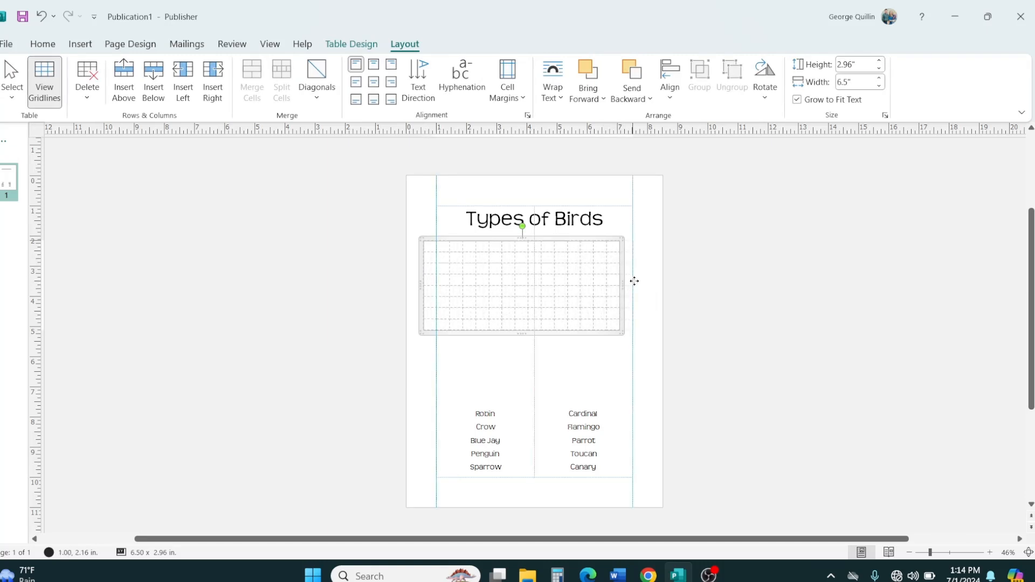
drag(634, 281, 636, 282)
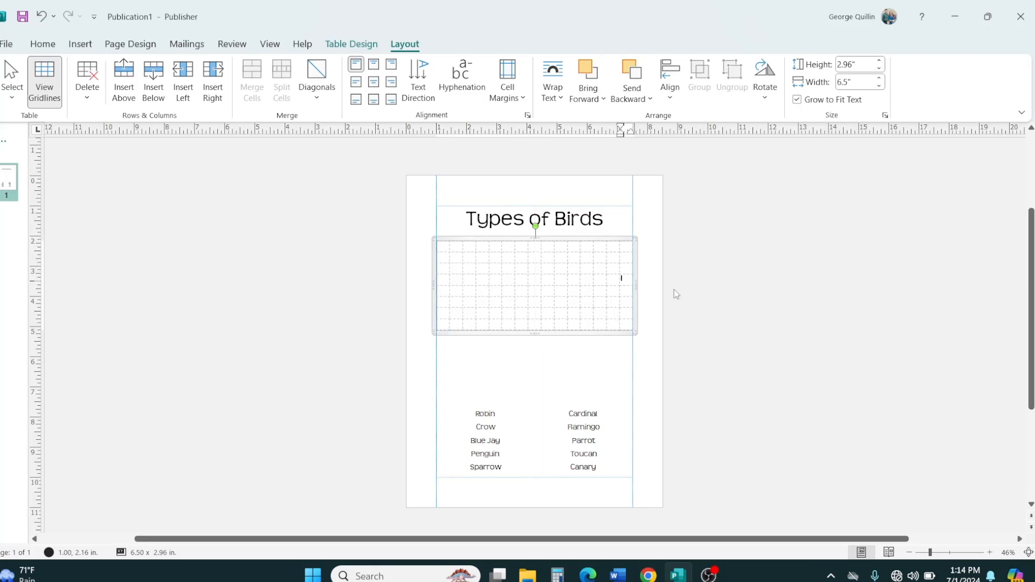
click(719, 291)
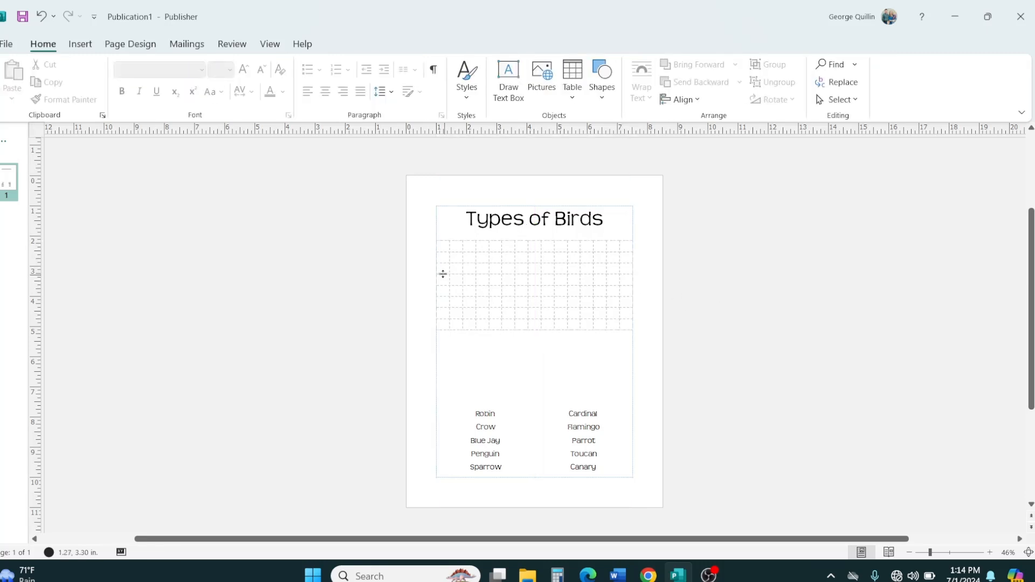
Insert six rows into the table below its first row
click(622, 246)
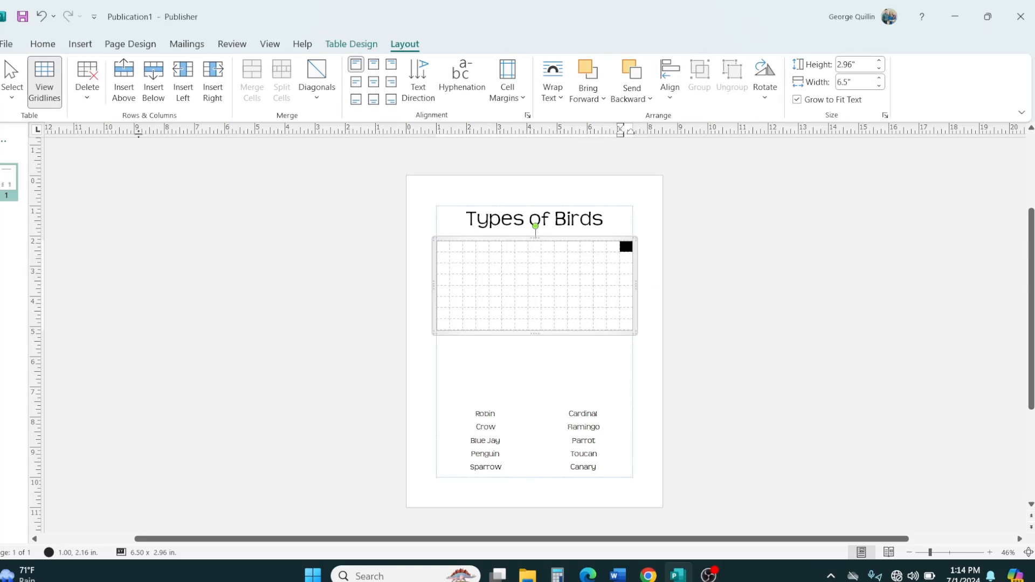
click(154, 92)
click(154, 92)
click(155, 92)
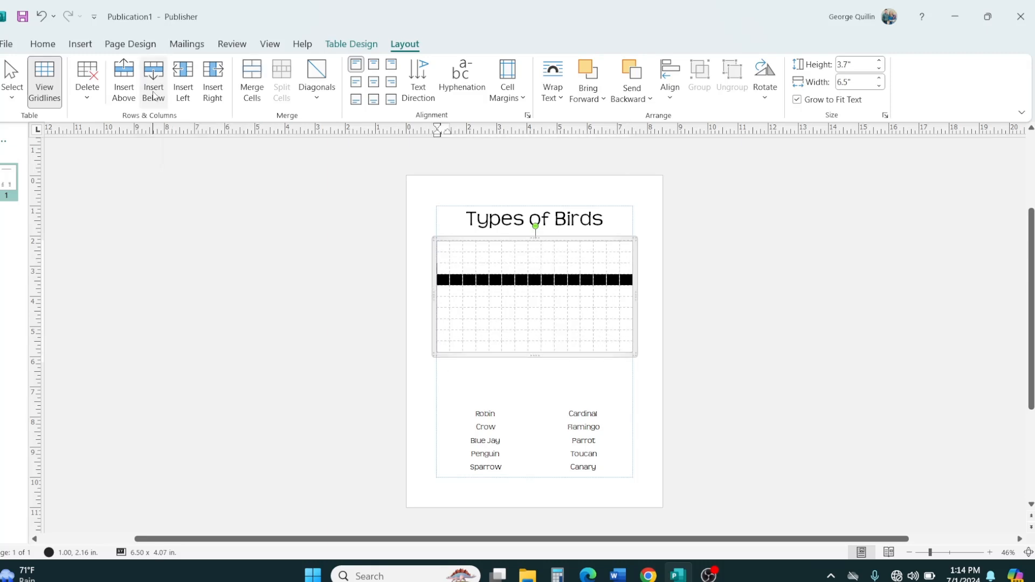
click(154, 92)
click(154, 91)
click(154, 91)
click(154, 92)
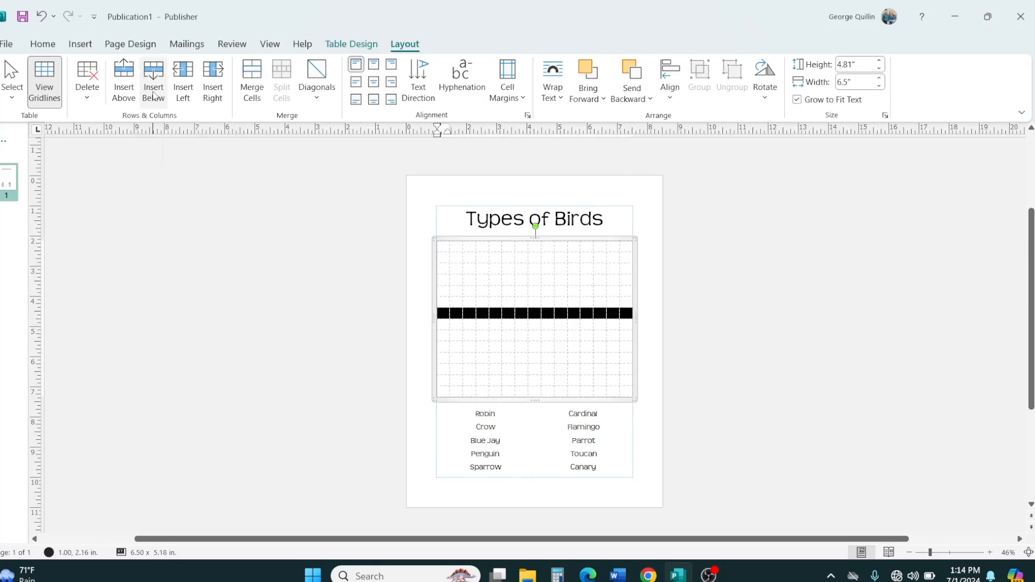
click(154, 94)
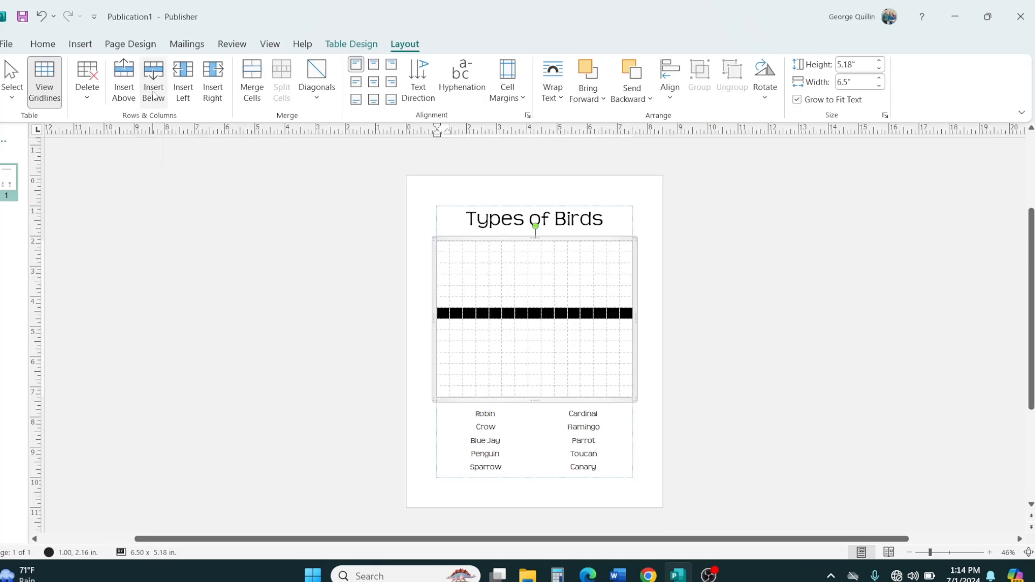
Add one more row after the table's last row, making the grid 15 rows tall
click(445, 246)
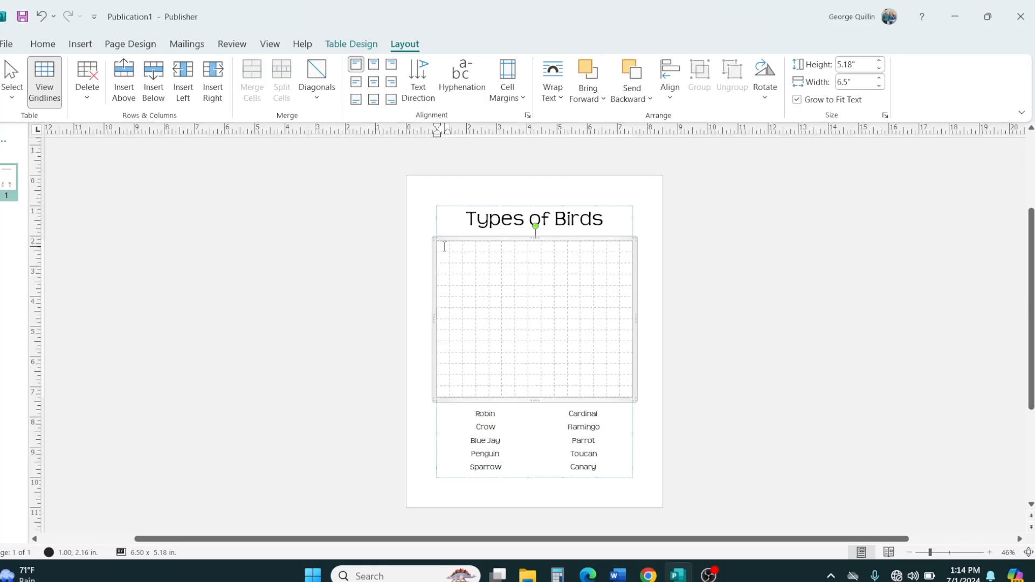
key(Down)
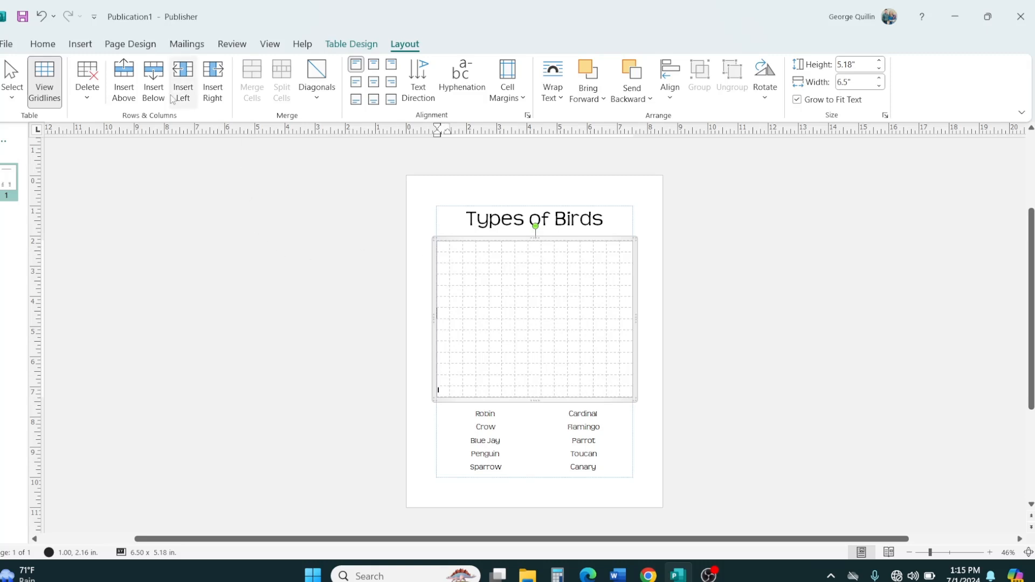
click(154, 86)
click(800, 351)
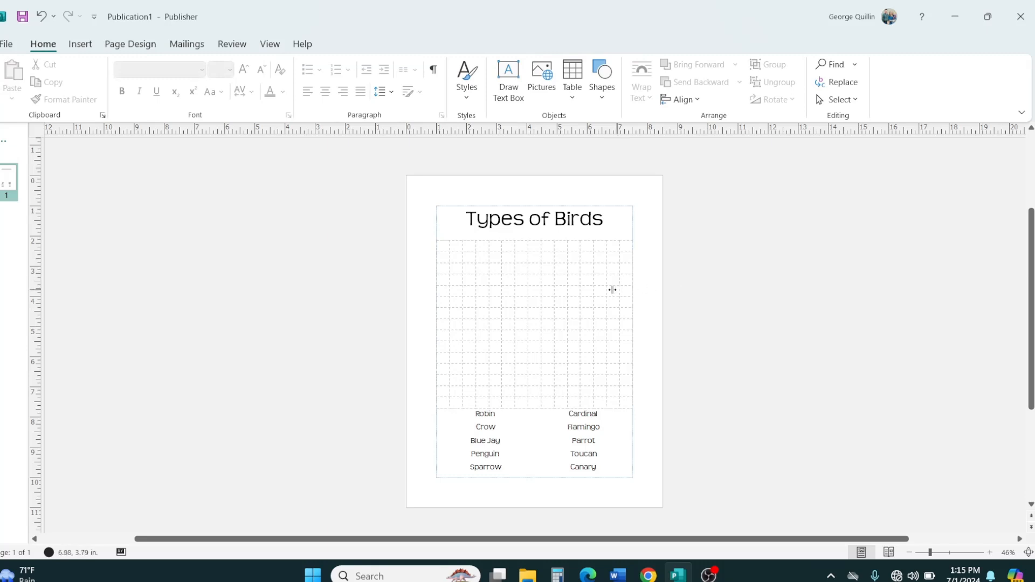
Move the table up slightly within the margins so it clears the bird name list
click(612, 290)
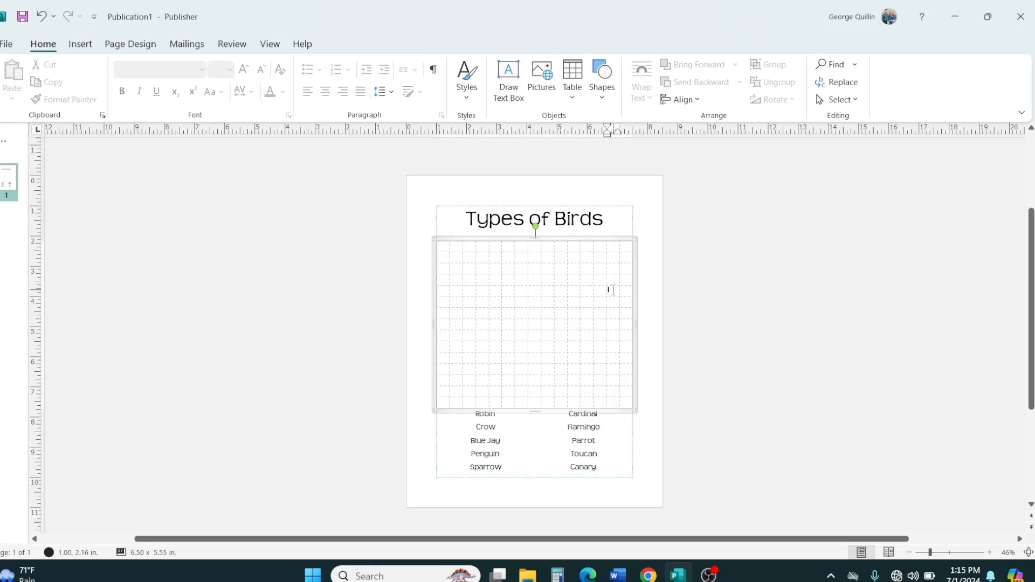
click(944, 552)
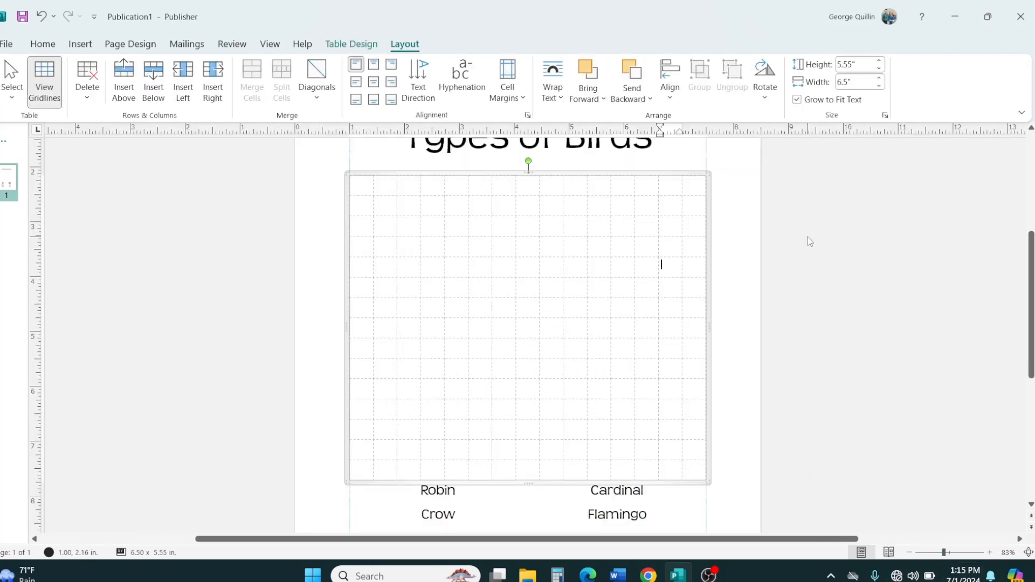
click(865, 239)
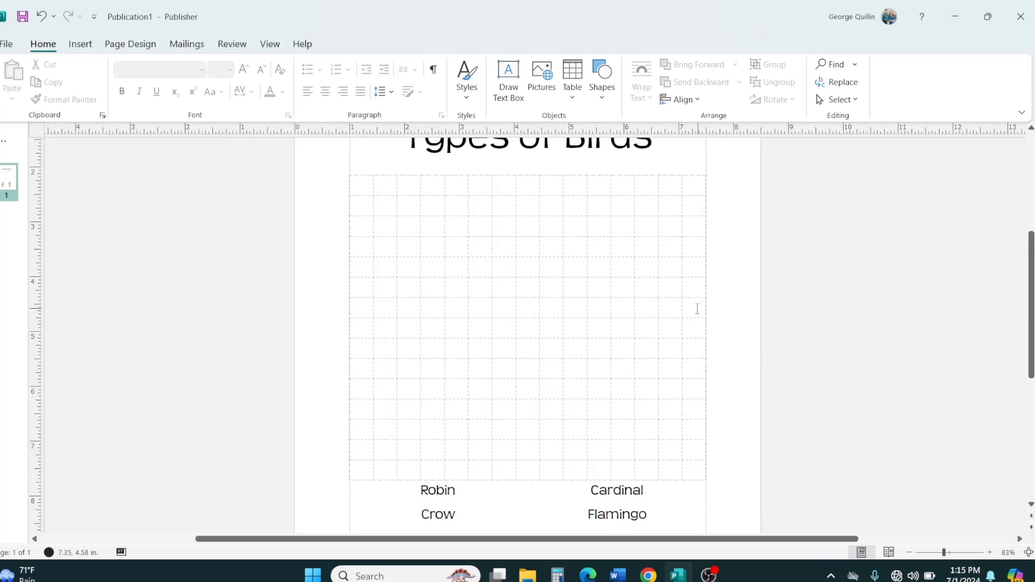
click(688, 304)
mouse_move(707, 308)
mouse_down()
mouse_move(707, 285)
mouse_move(708, 296)
mouse_up()
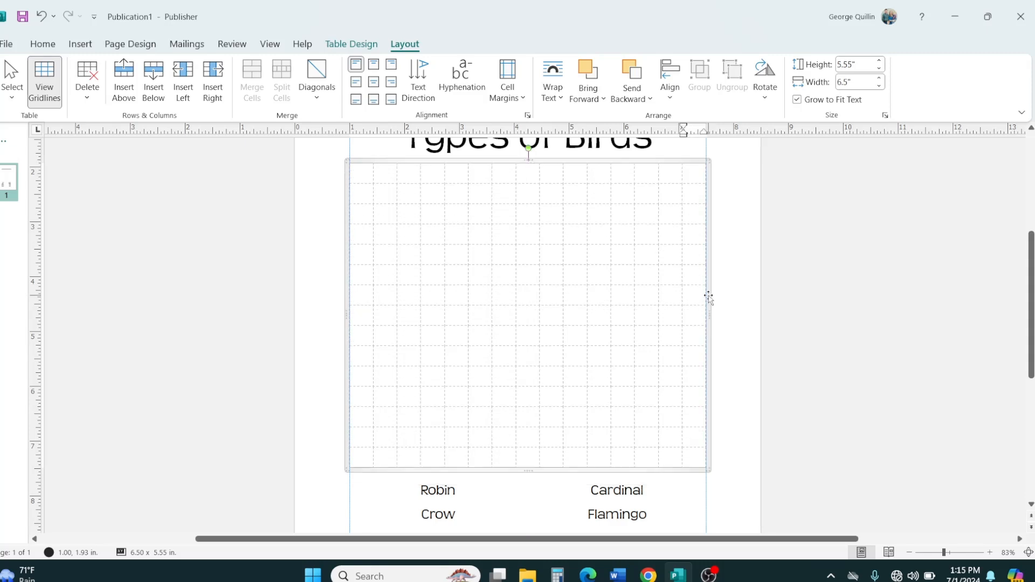
click(768, 292)
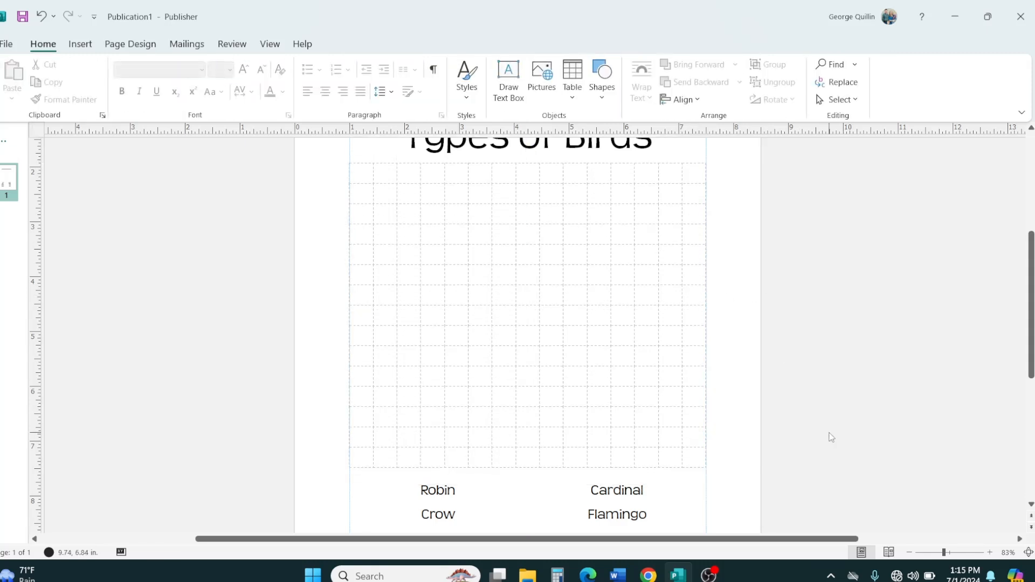
Select all the cells of the table
drag(943, 553, 937, 554)
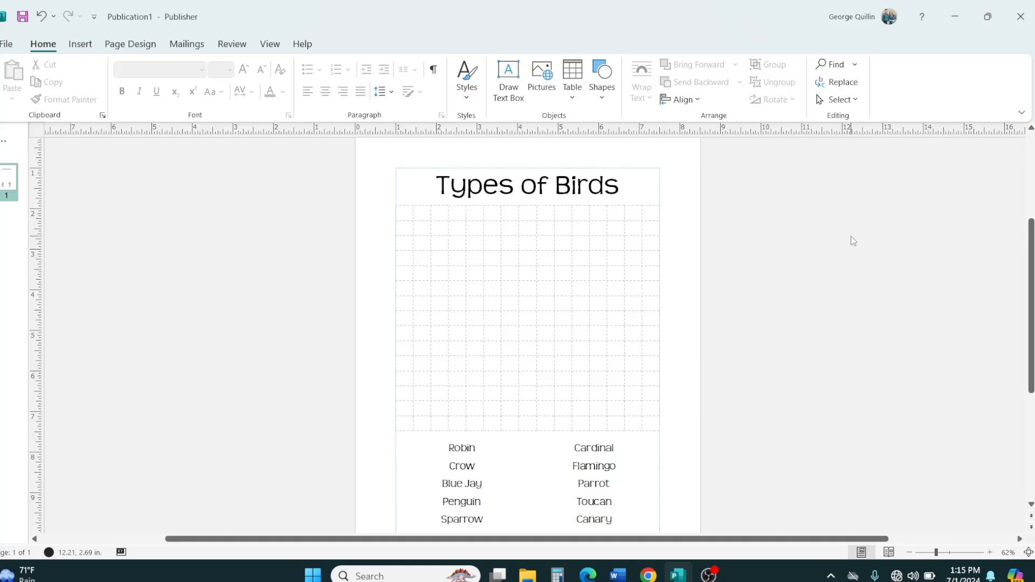
click(409, 214)
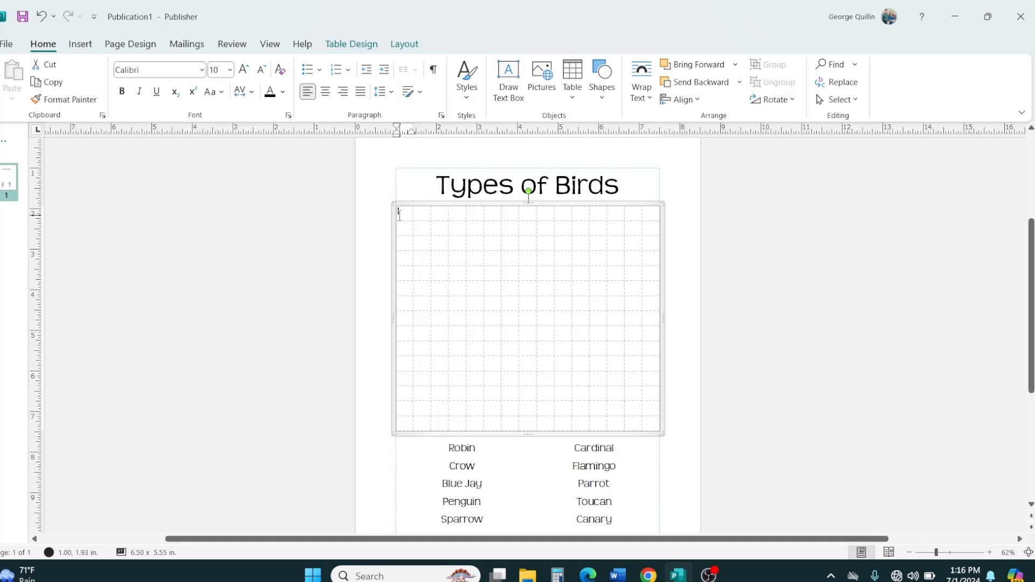
drag(399, 214, 644, 423)
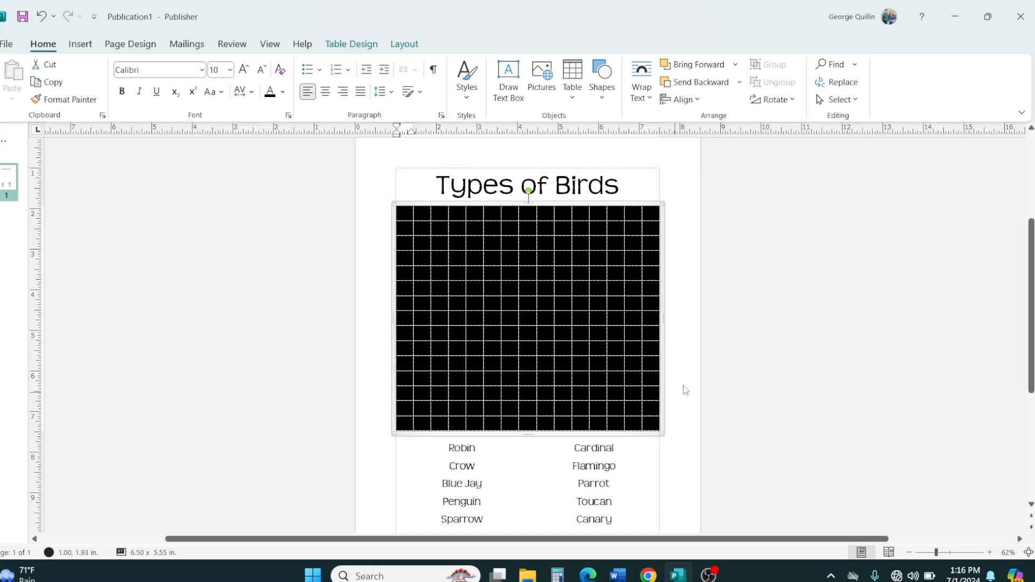
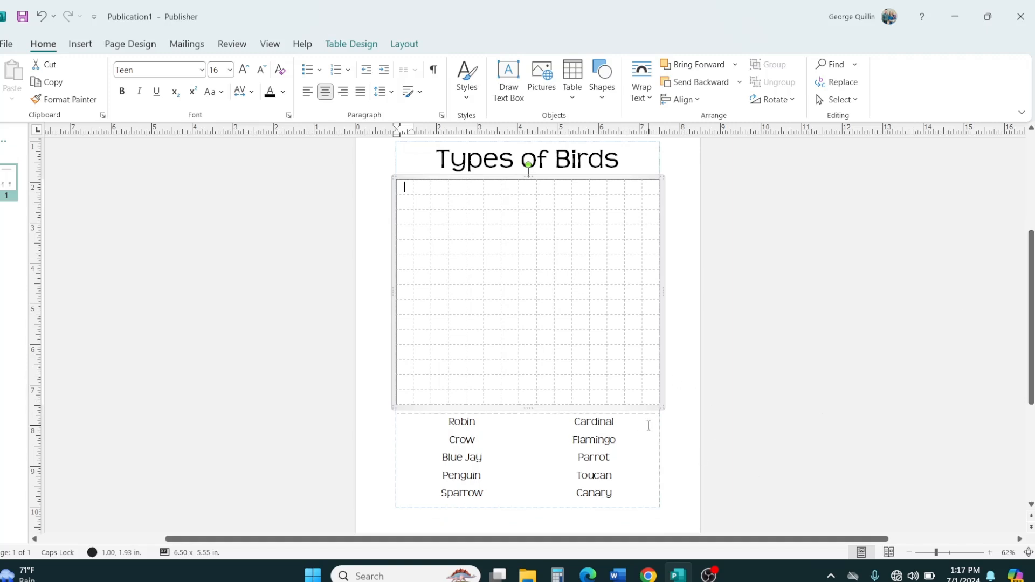
Try entering ROBINS in the third cell of the third row, and remove everything except the R
click(440, 218)
text(ROBINS)
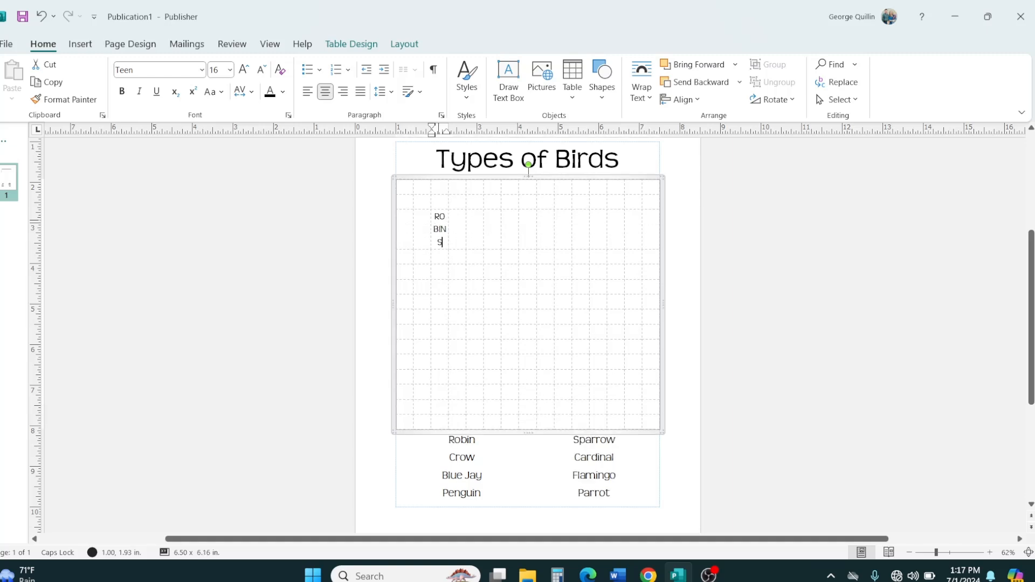
key(BackSpace)
key(BackSpace)
key(BackSpace)
key(BackSpace)
key(BackSpace)
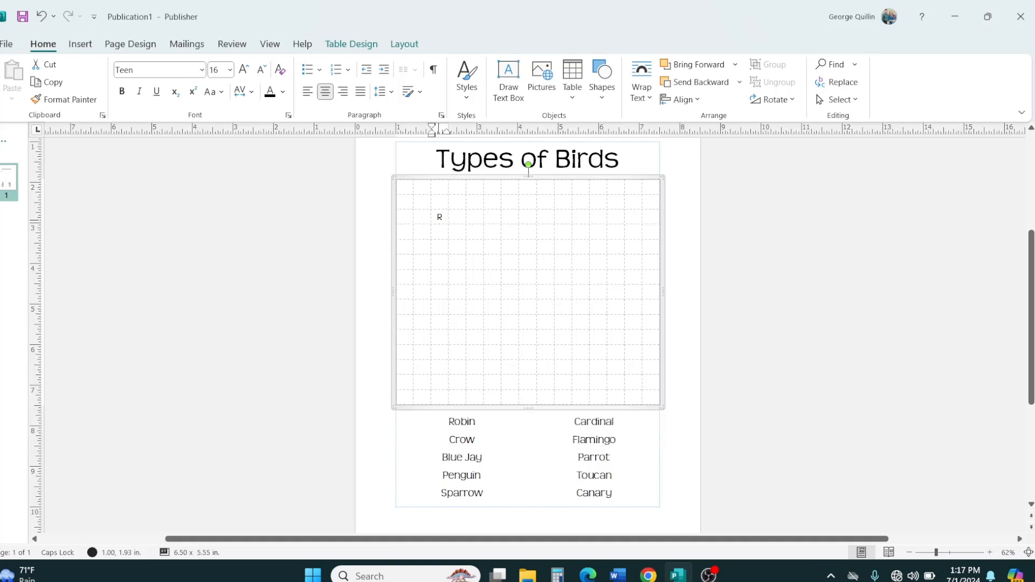
key(Tab)
key(Right)
key(Right)
key(Right)
key(Down)
key(Down)
key(Left)
key(Left)
key(Up)
key(Up)
key(Right)
key(Right)
key(Down)
key(Left)
key(Left)
key(Left)
key(Up)
Complete ROBIN across the third row by entering O, B, I and N, one letter per cell
text(O)
key(Right)
text(B)
key(Right)
text(I)
key(Right)
text(N)
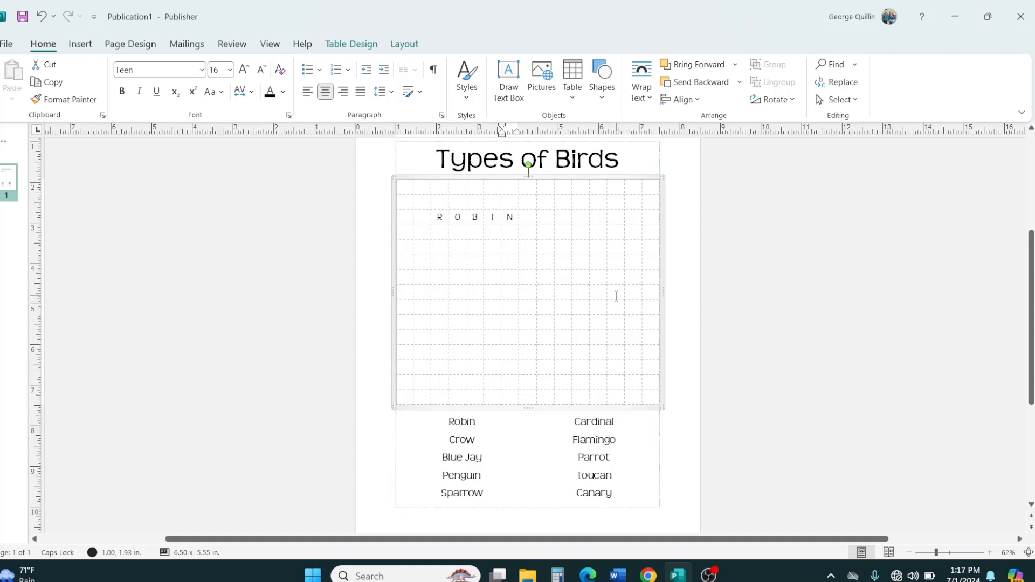
Spell CROW diagonally down to the right, one letter per cell, starting in the eighth row's eleventh cell
click(582, 294)
text(C)
key(Right)
key(Down)
text(R)
key(Right)
key(Down)
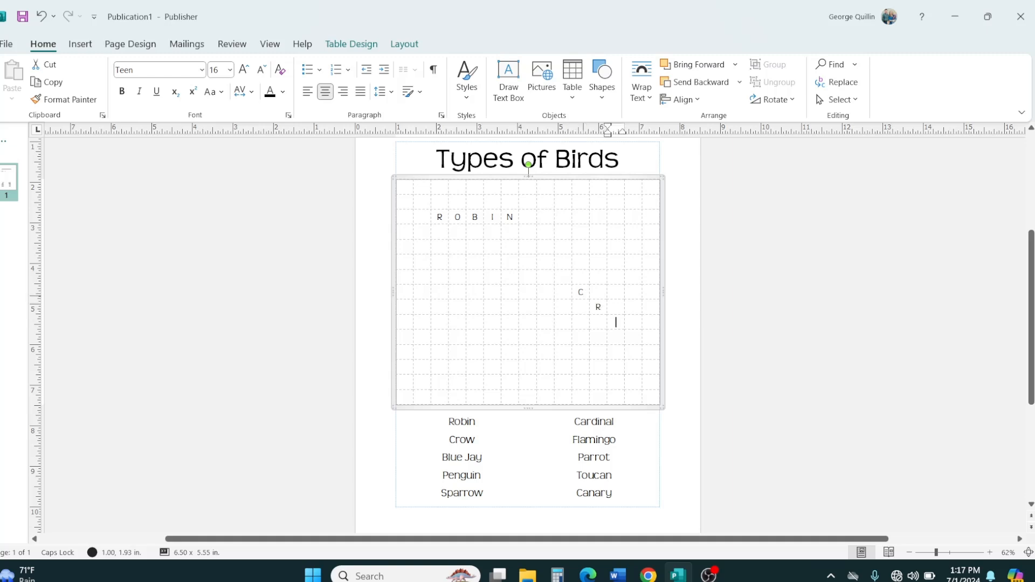
text(O)
key(Down)
key(Right)
text(W)
Spell BLUEJAY across the twelfth row, one letter per cell, starting in its second cell
click(420, 351)
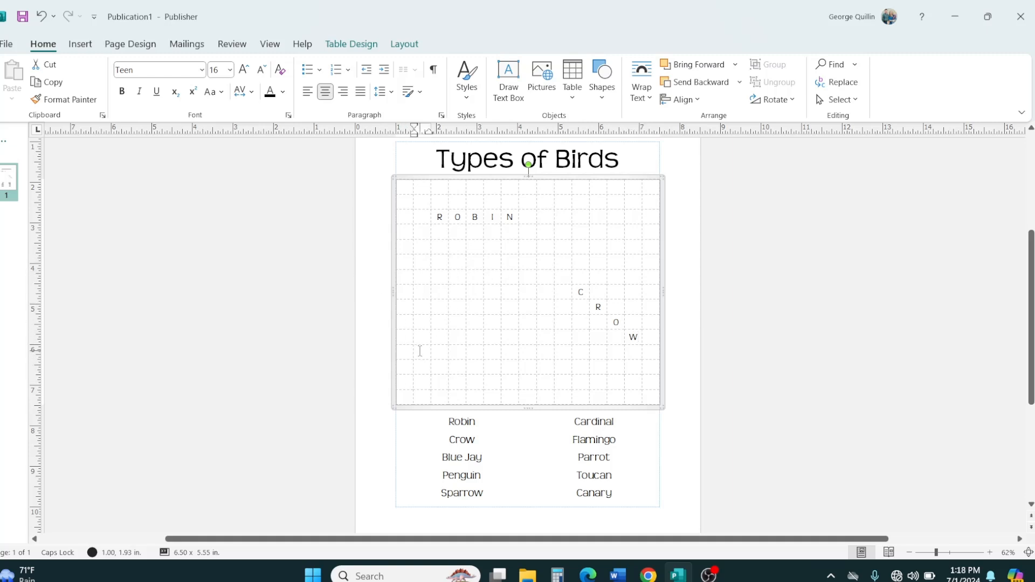
text(B)
key(Right)
text(L)
key(Right)
text(U)
key(Right)
text(E)
key(Right)
text(J)
key(Right)
text(A)
key(Right)
text(Y)
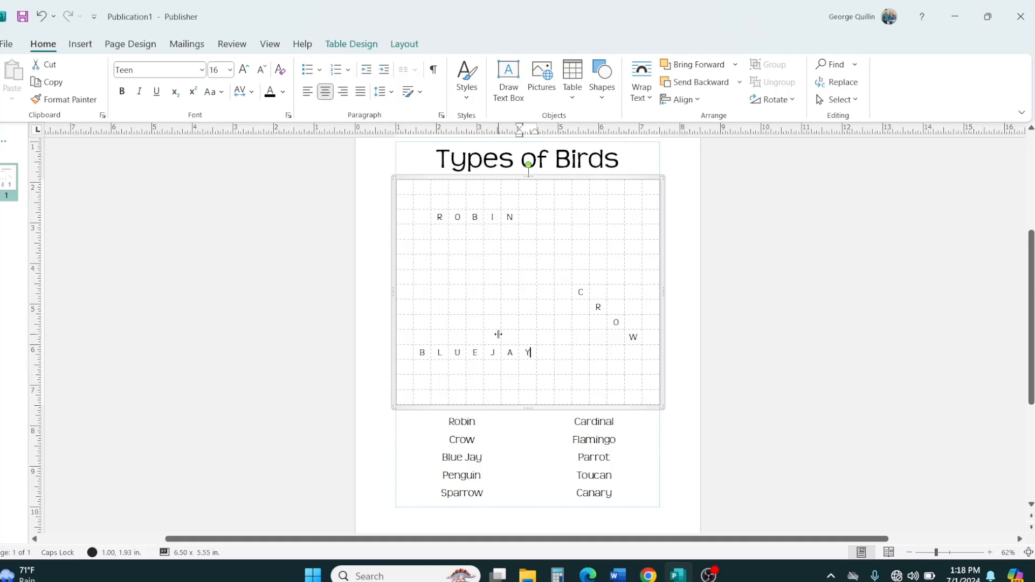
Spell PARROT down the third column from the first row, sharing the R of ROBIN
click(440, 187)
text(P)
key(Tab)
text(A)
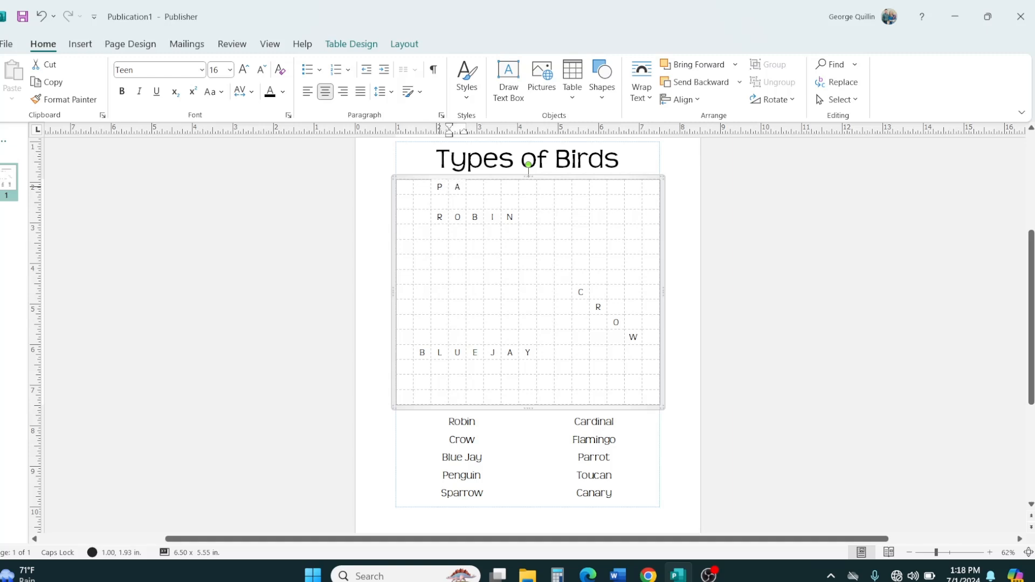
key(BackSpace)
key(Down)
key(Left)
text(A)
key(Down)
key(Down)
text(R)
key(Down)
text(O)
key(Down)
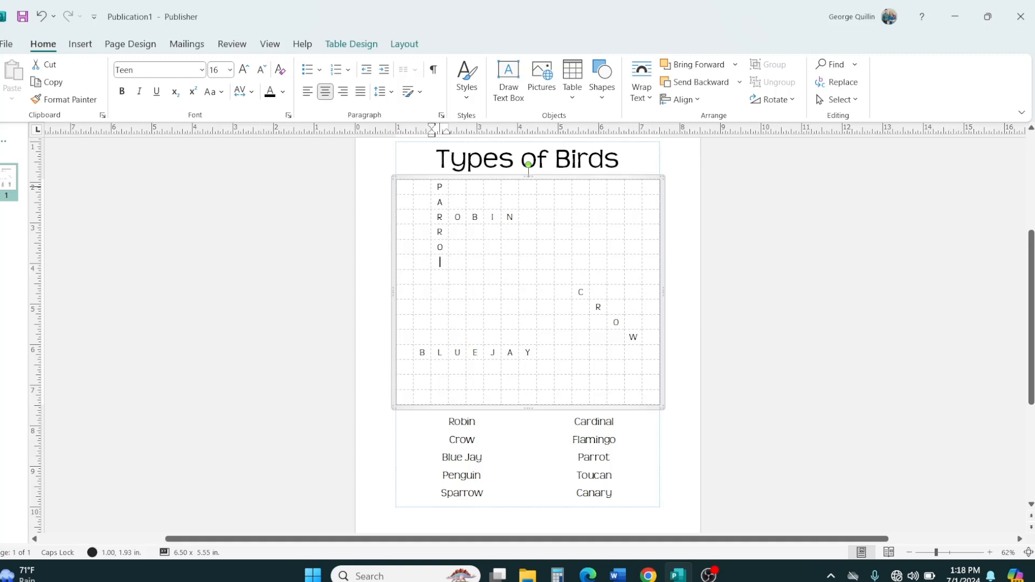
text(T)
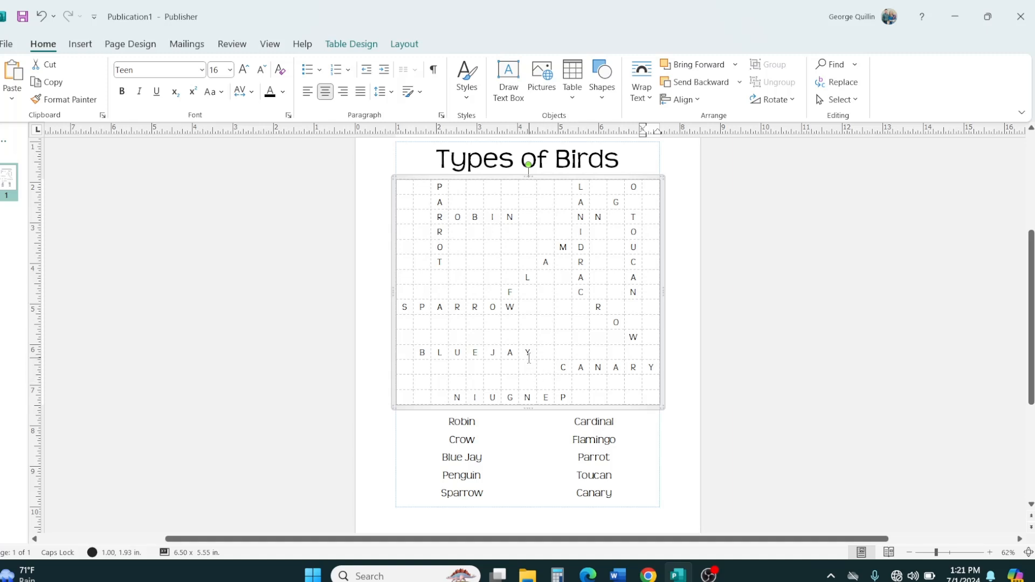
Move BLUEJAY from the twelfth row to the first row, starting in the cell after the P of PARROT
drag(531, 352, 427, 355)
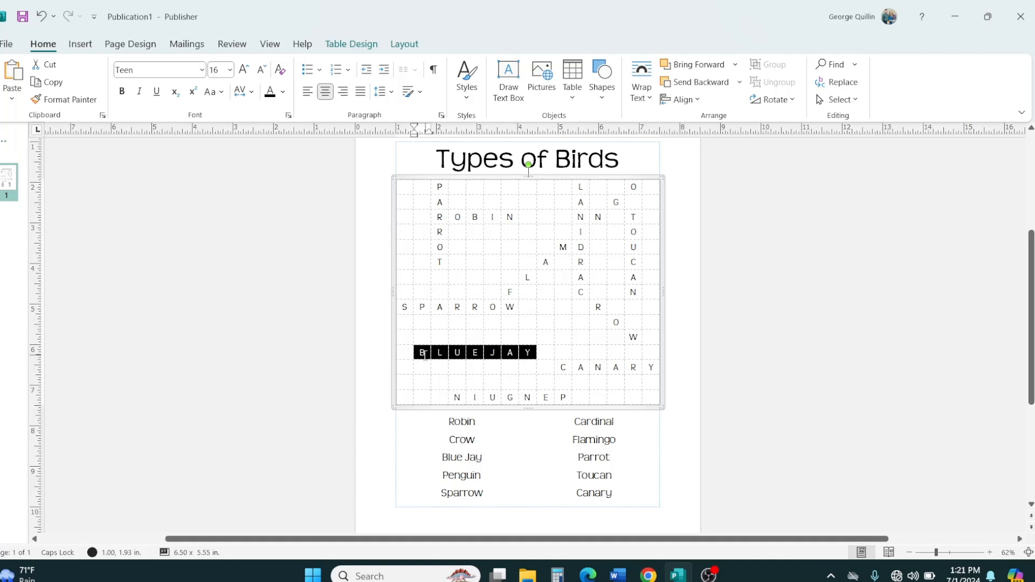
key(Delete)
click(461, 187)
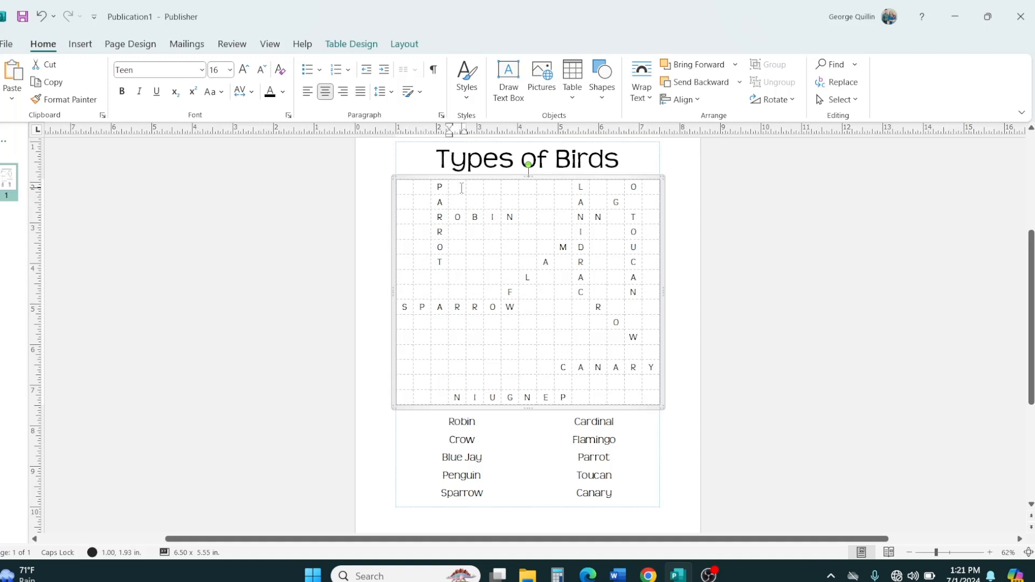
key(ctrl+z)
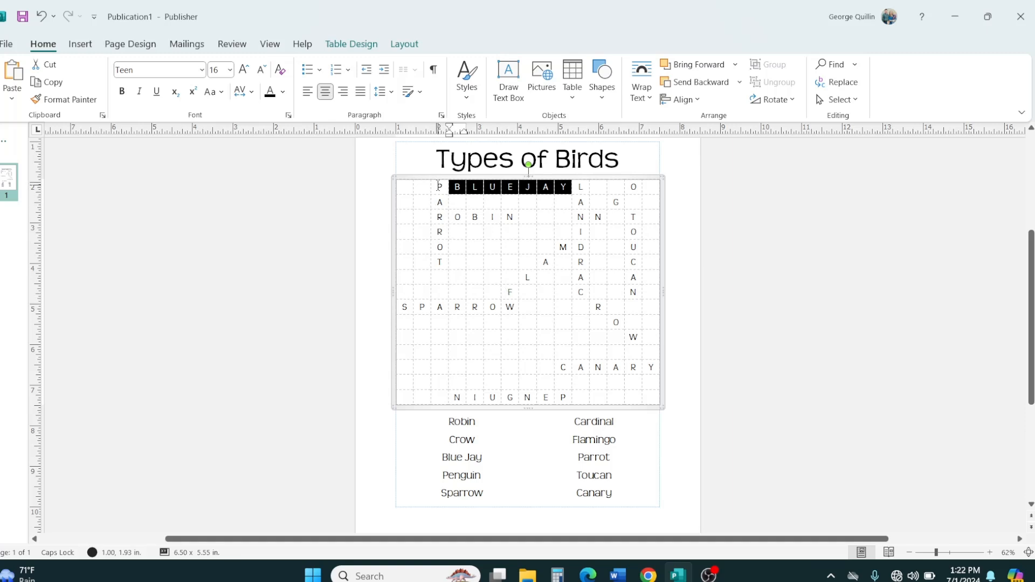
Move the letters ARROT from the third column to the second column, directly below the P of SPARROW
drag(438, 203, 439, 260)
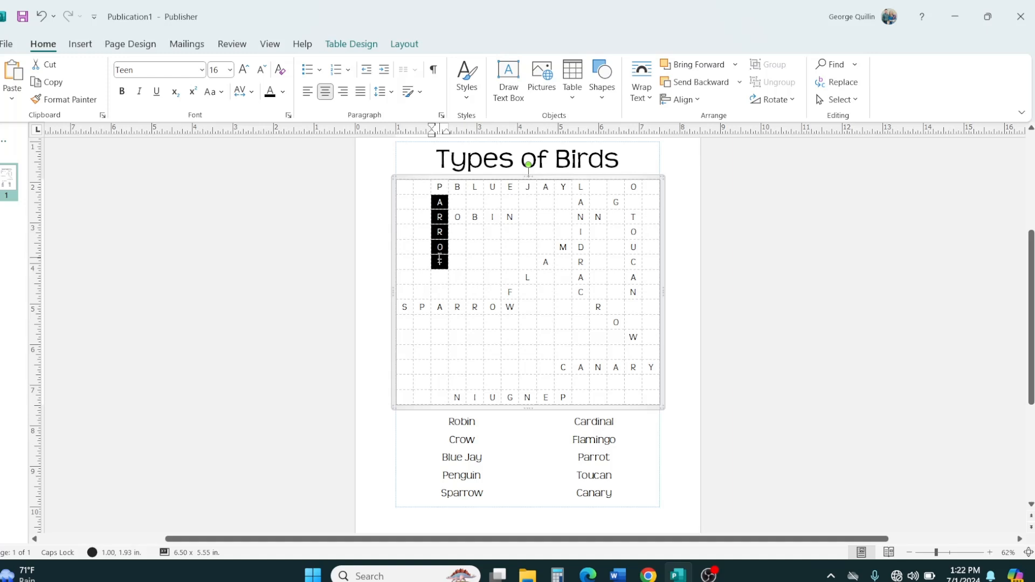
key(Delete)
click(423, 321)
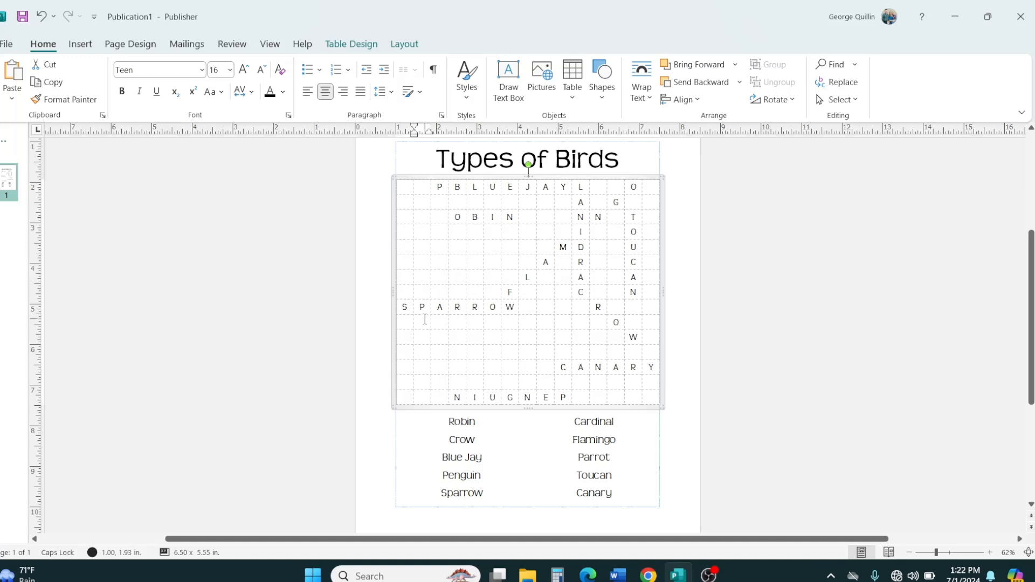
key(ctrl+z)
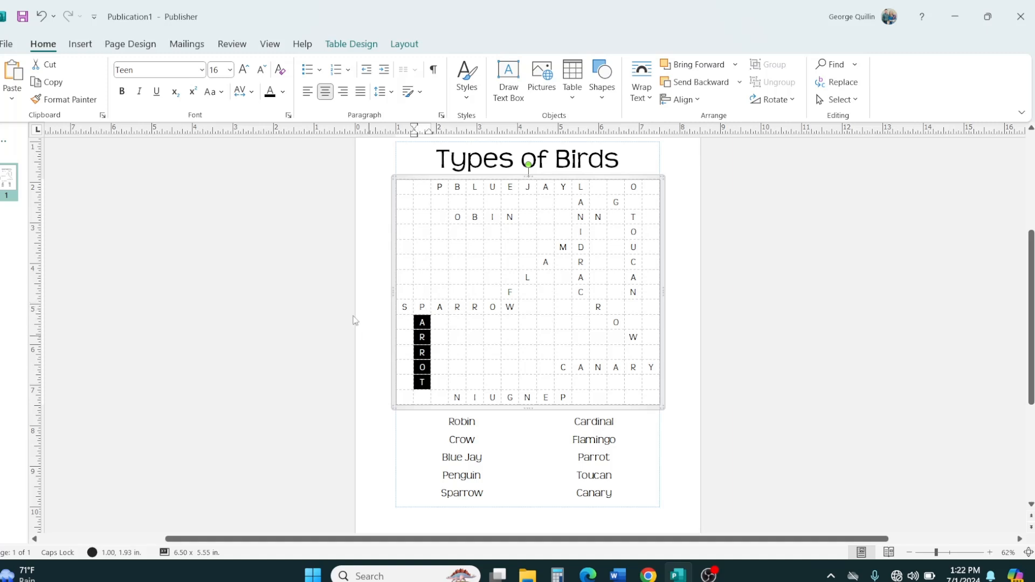
click(356, 229)
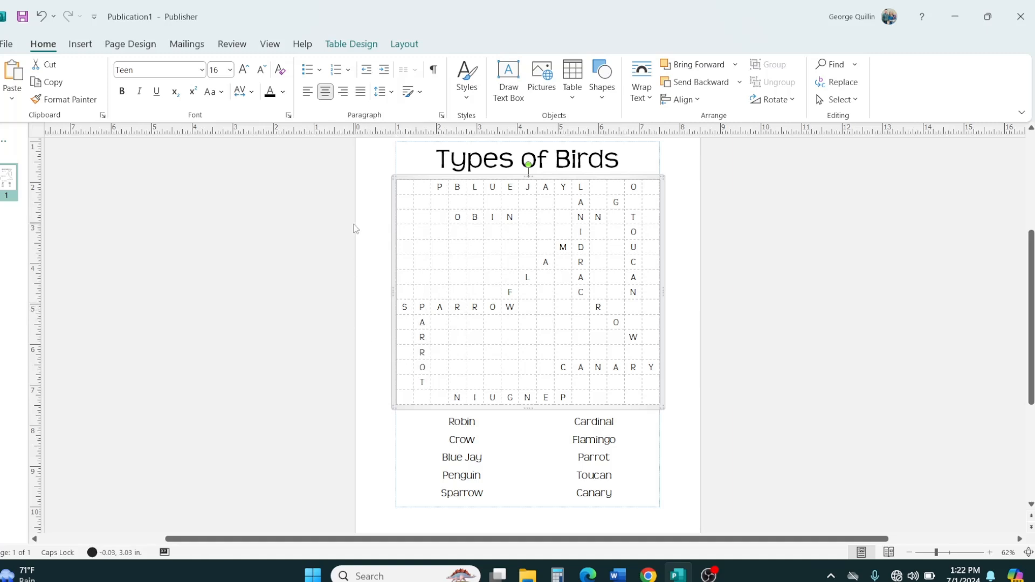
Delete the leftover P in the first row and restore the R of ROBIN in the third row's third cell
double_click(441, 188)
key(Delete)
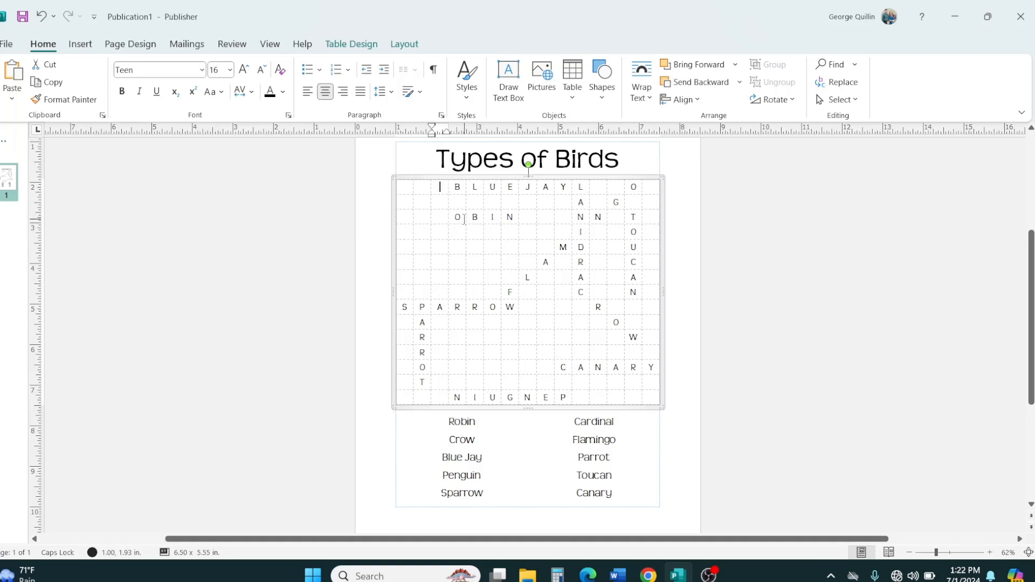
click(440, 217)
text(R)
click(334, 290)
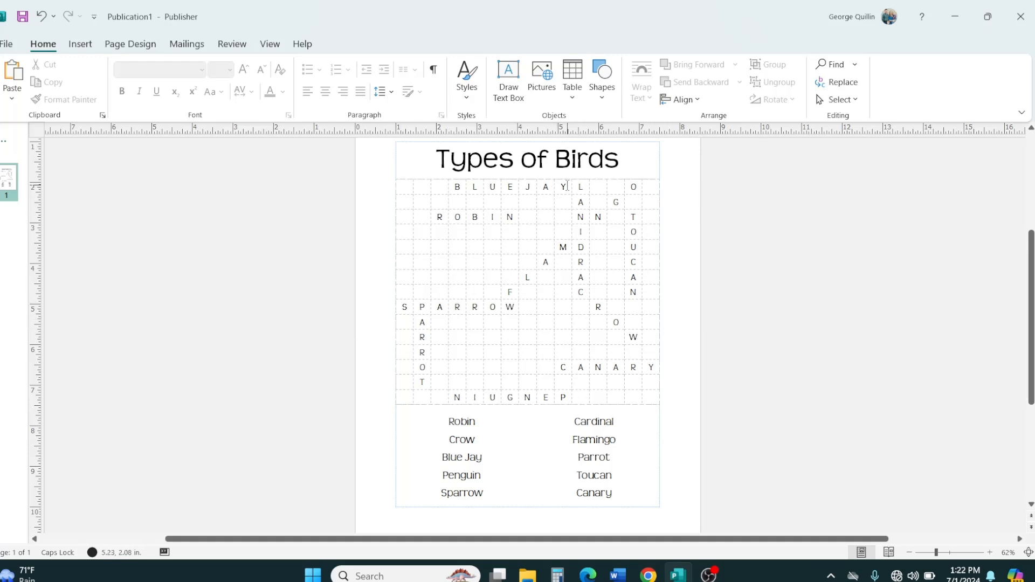
Move BLUEJAY within the first row so it starts in the second cell
drag(566, 187, 464, 186)
key(ctrl+c)
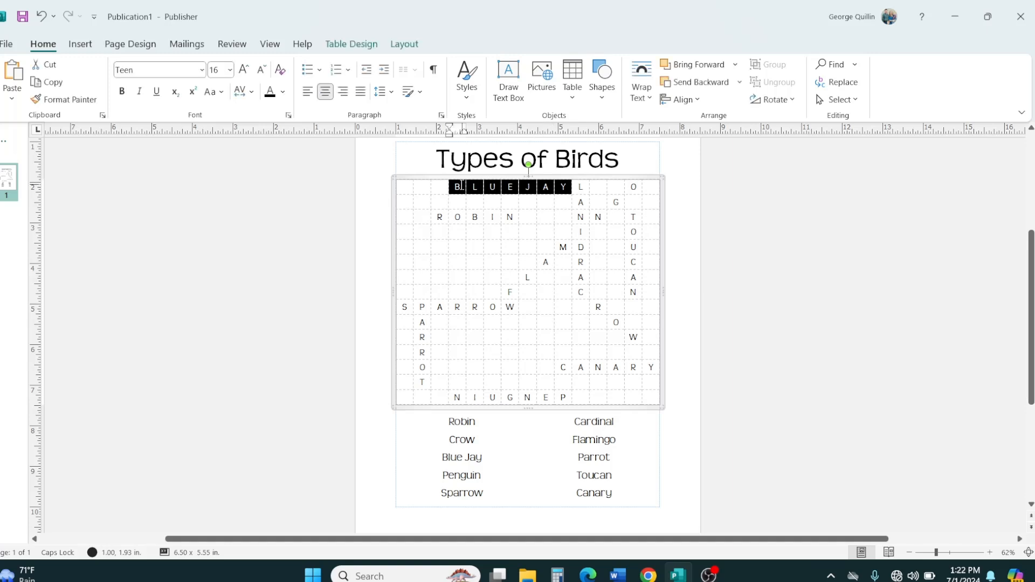
key(Delete)
click(422, 190)
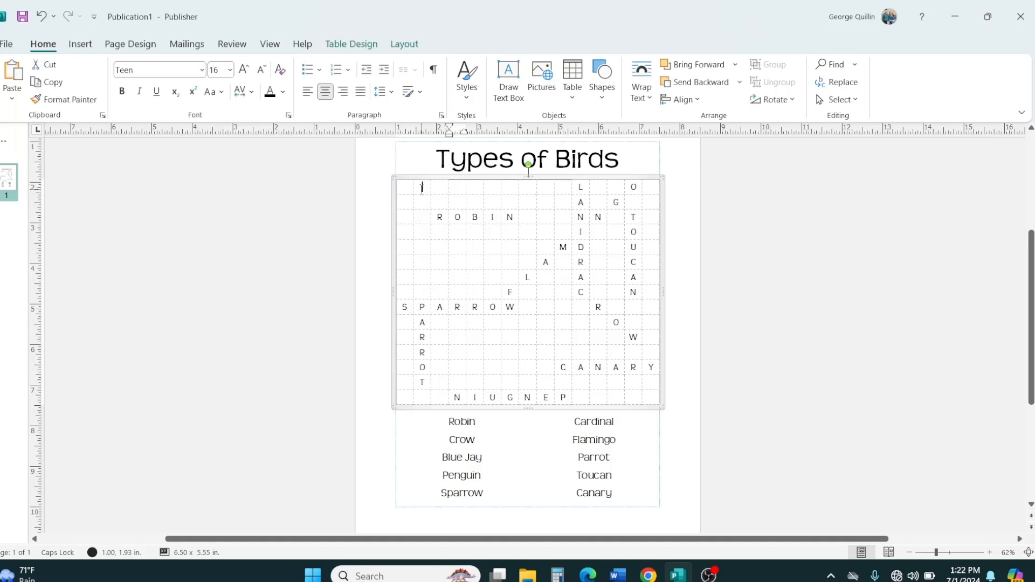
key(ctrl+v)
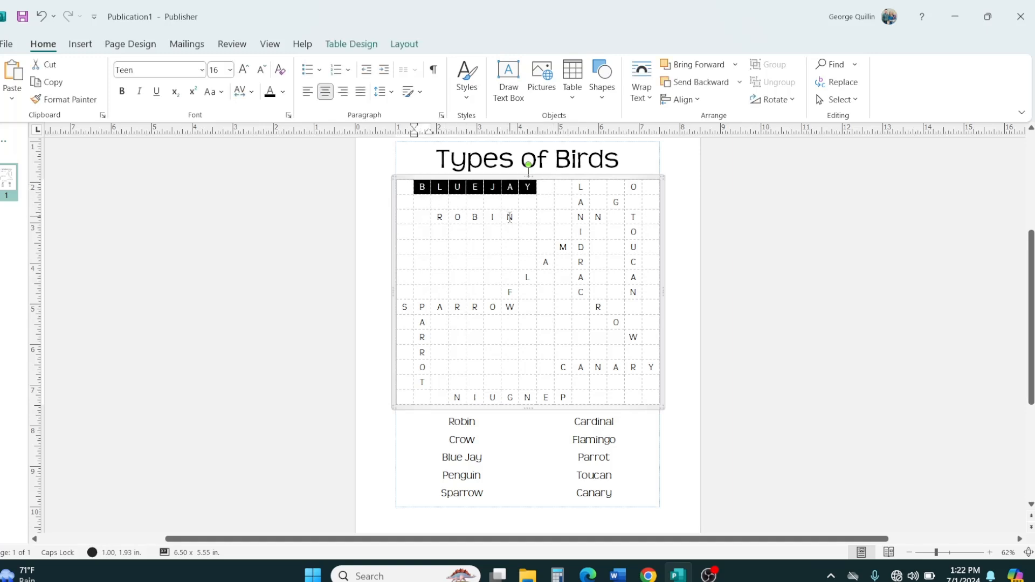
Move ROBIN from the third row to the fifth row, starting in the third cell
drag(507, 216, 432, 217)
key(ctrl+c)
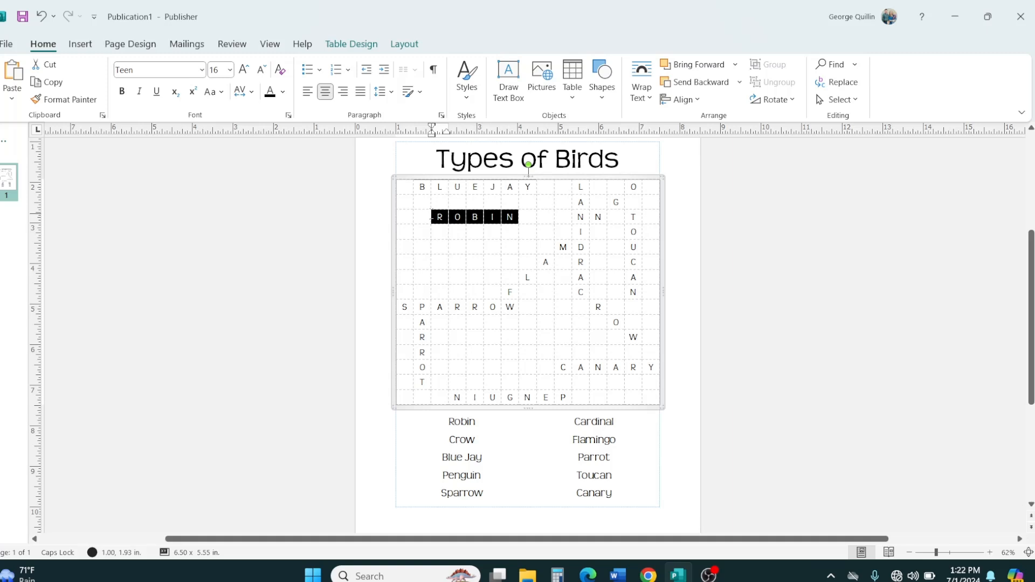
key(Delete)
drag(433, 248, 434, 247)
key(ctrl+v)
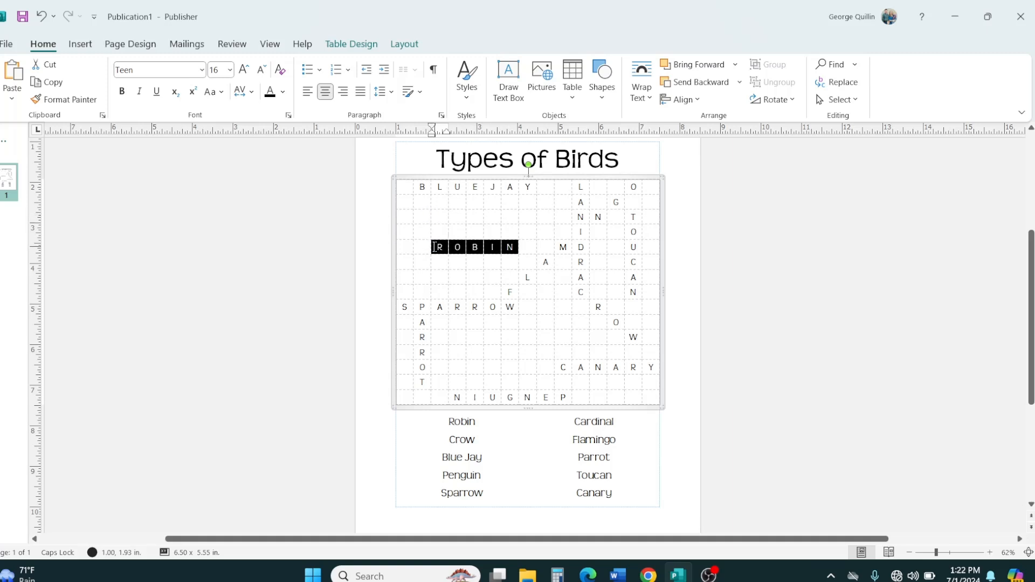
click(288, 231)
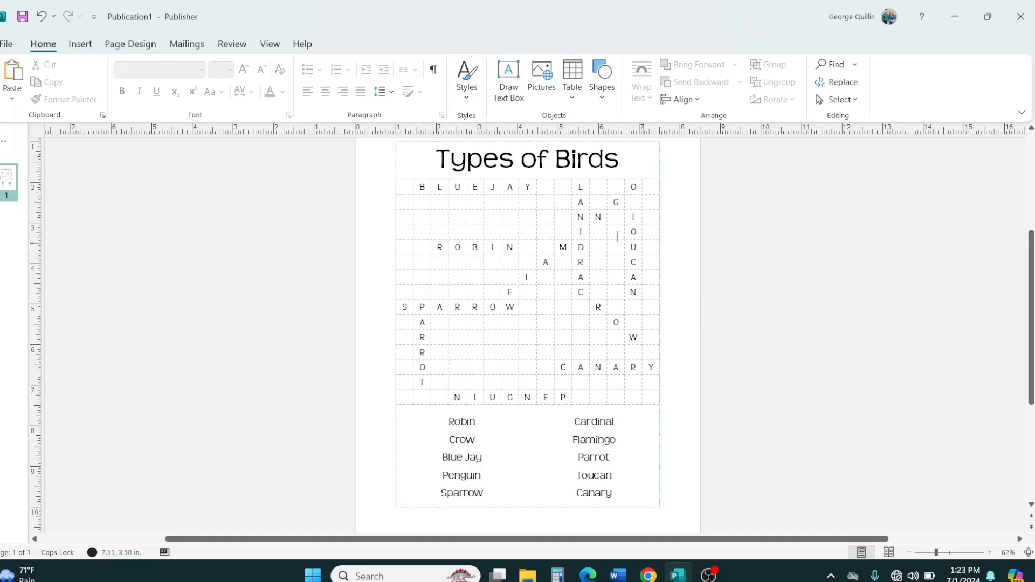
Color the letters of BLUEJAY, ROBIN, the upward CARDINAL, TOUCAN and SPARROW in the grid red
drag(420, 186, 529, 186)
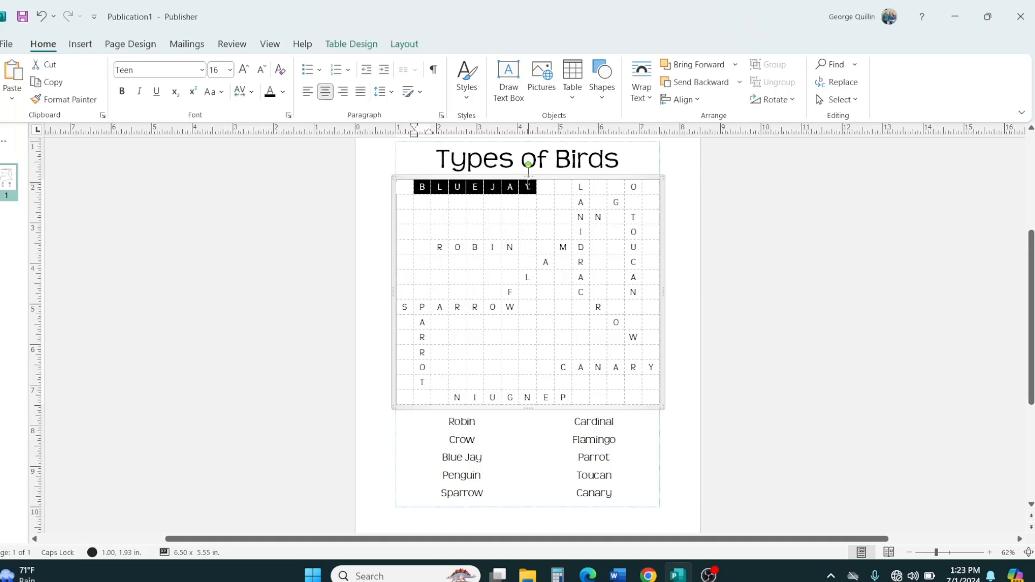
click(282, 92)
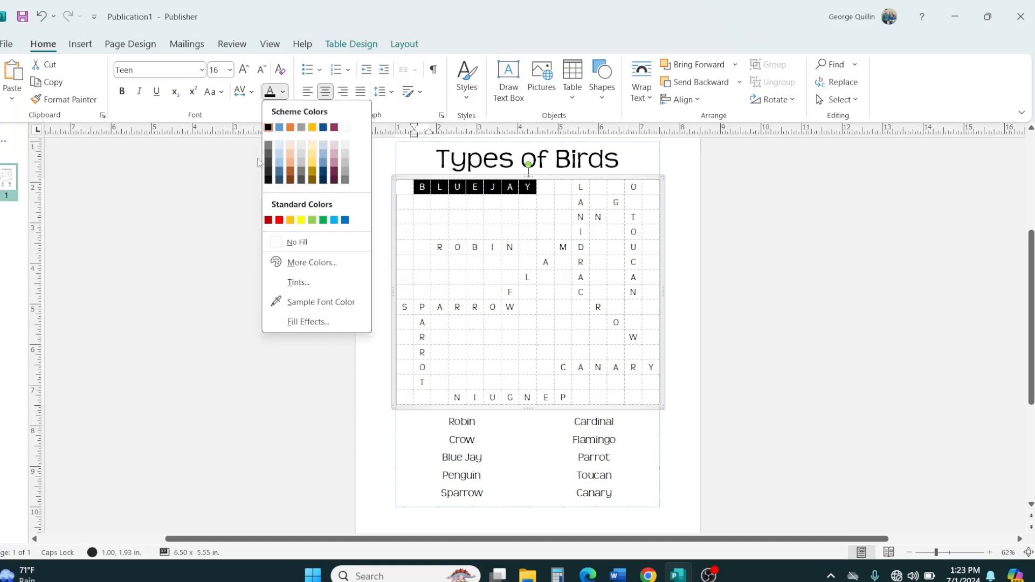
click(278, 221)
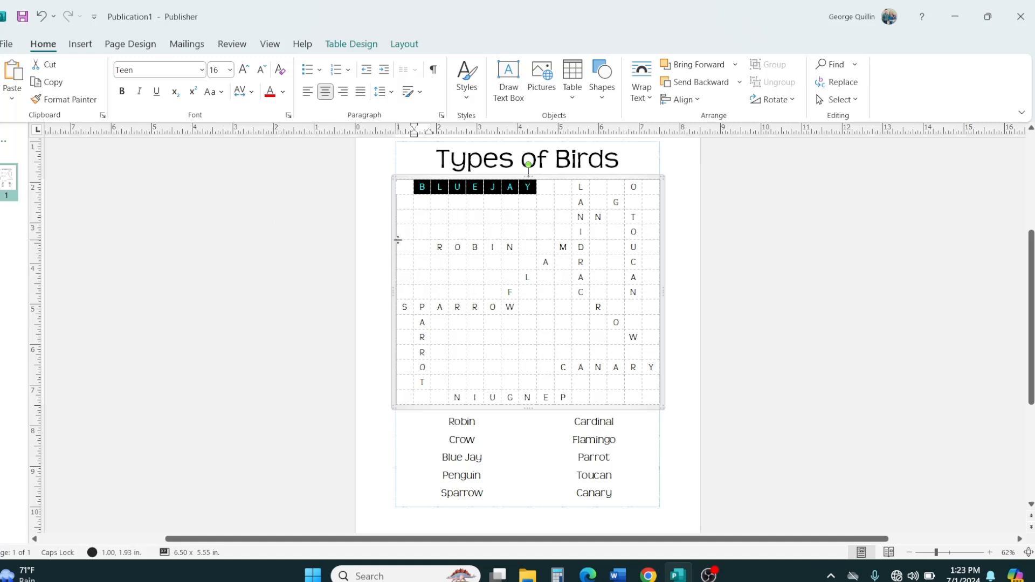
drag(436, 247, 513, 249)
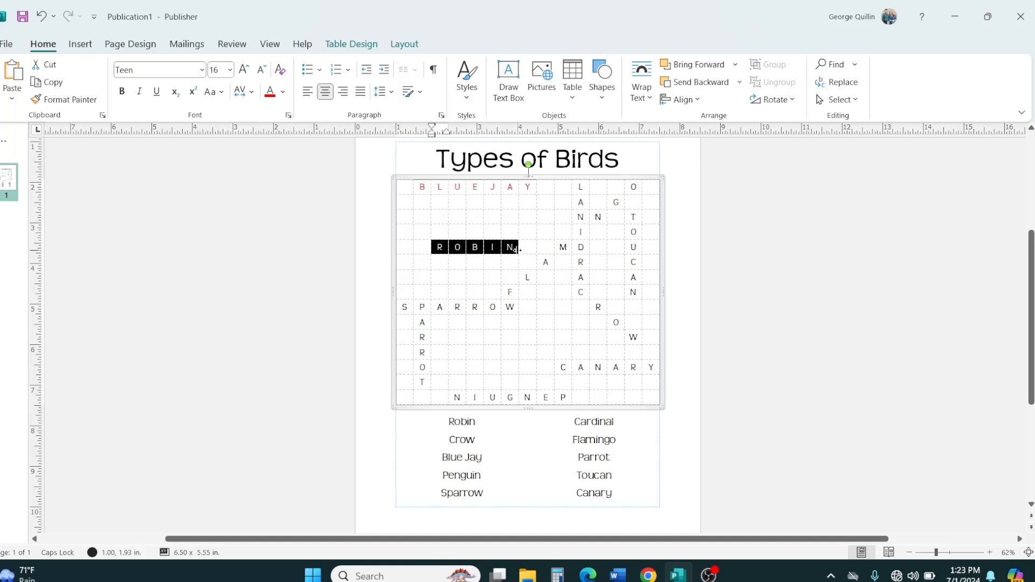
click(270, 92)
drag(585, 186, 578, 294)
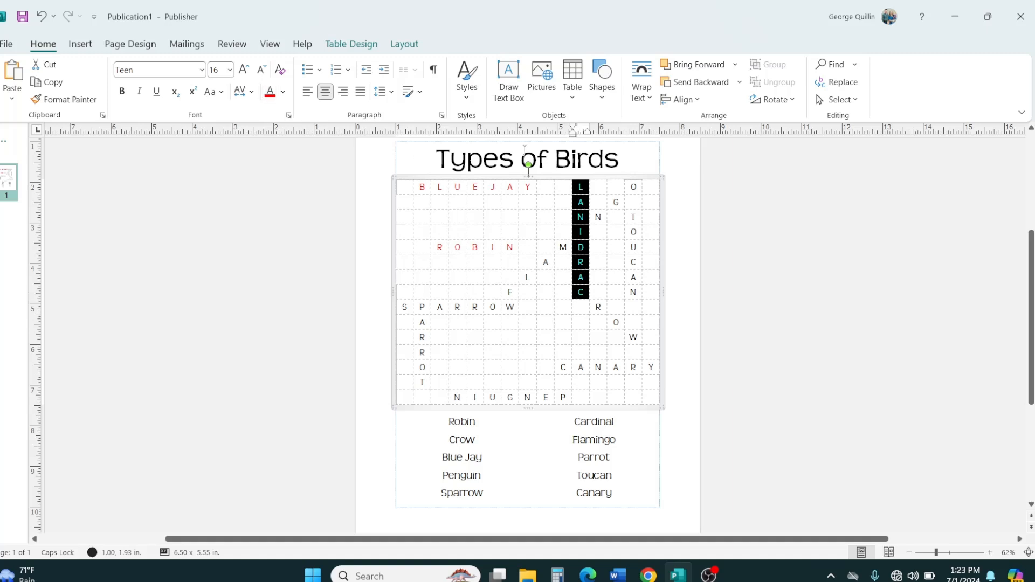
drag(634, 216, 633, 292)
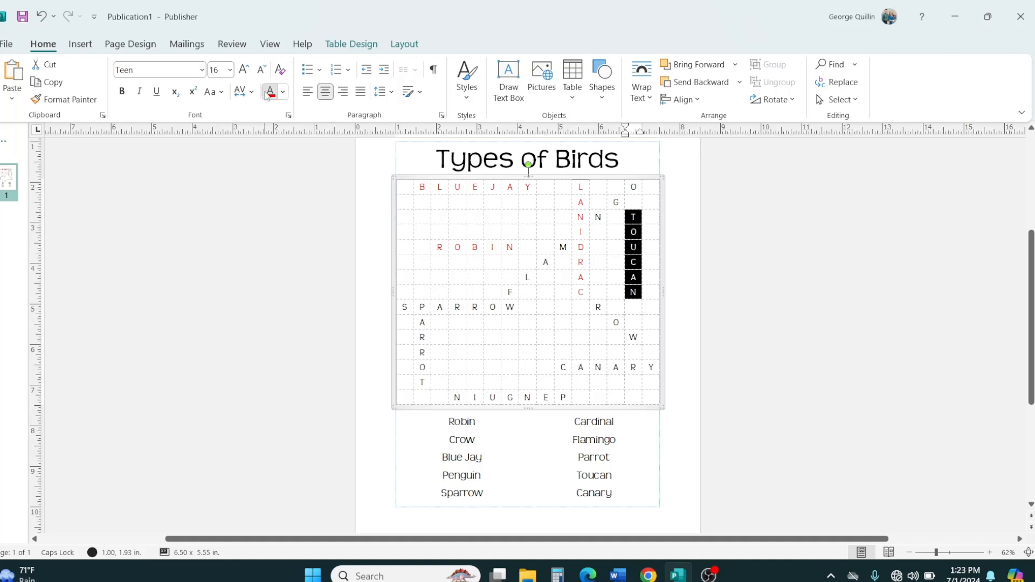
drag(509, 307, 397, 306)
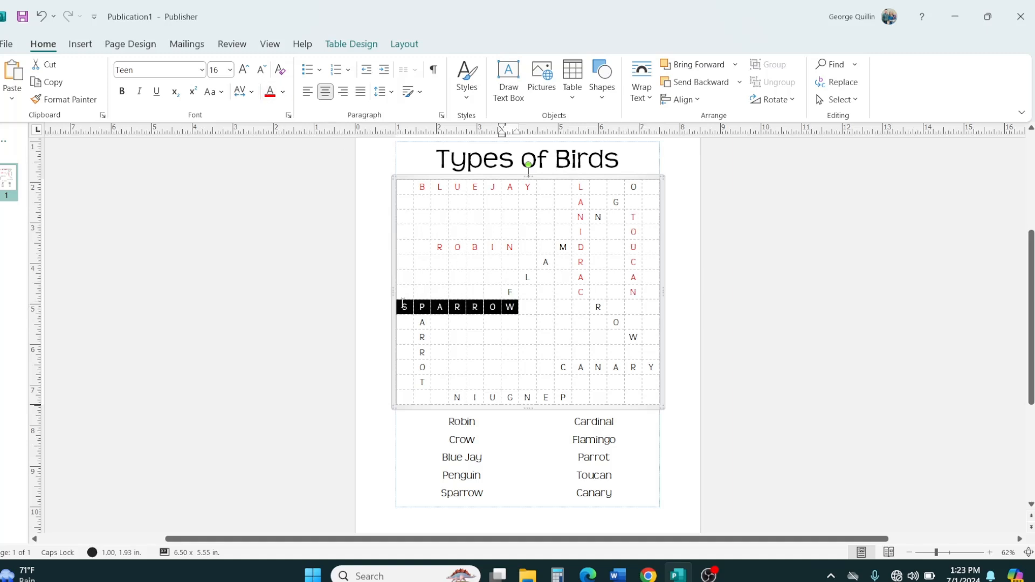
click(270, 92)
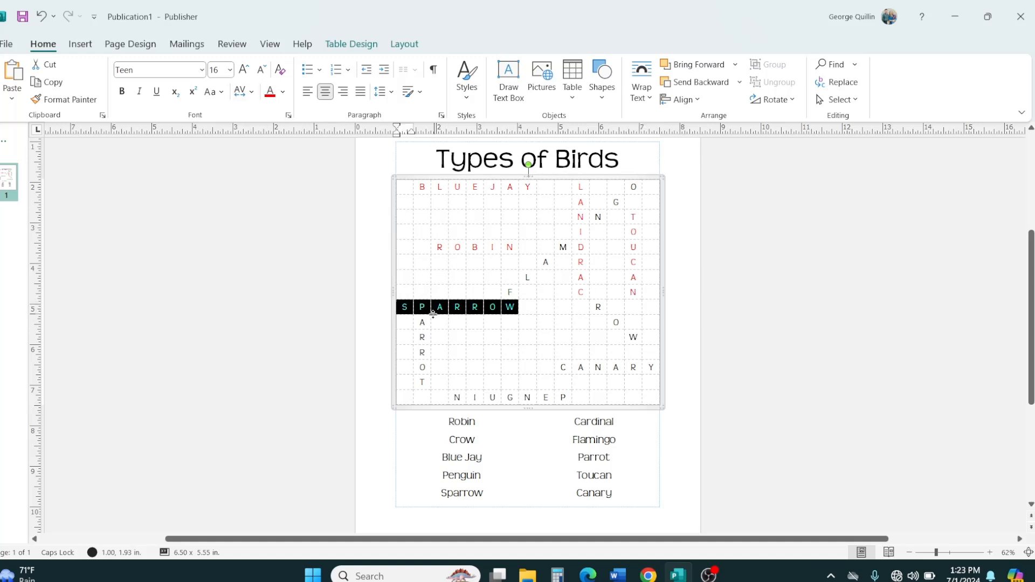
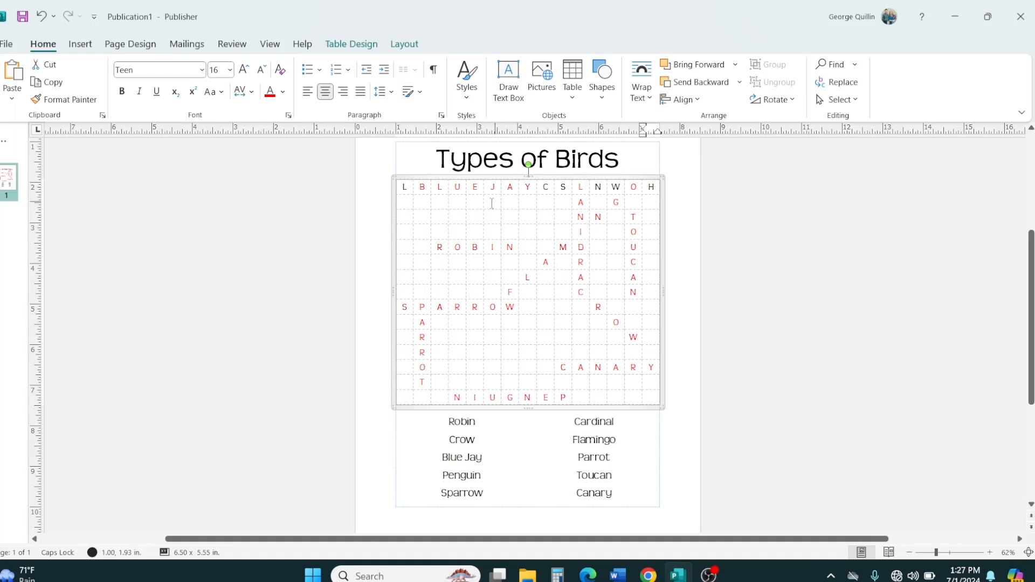
Enter the filler letters H, C, V, W and J in the second row's first five cells
click(408, 202)
text(H)
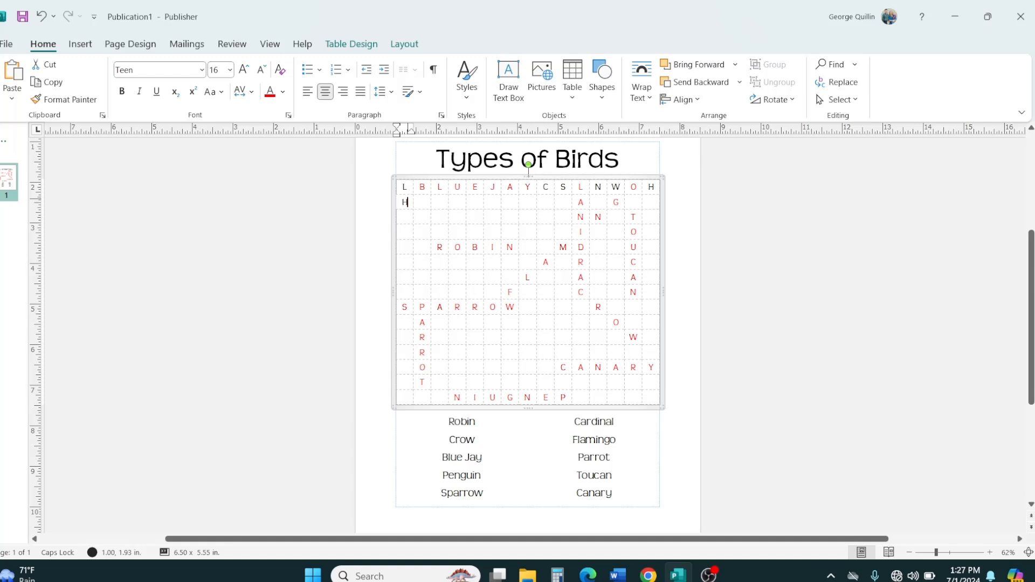
key(Tab)
text(C)
key(Tab)
text(V)
key(Tab)
text(W)
key(Tab)
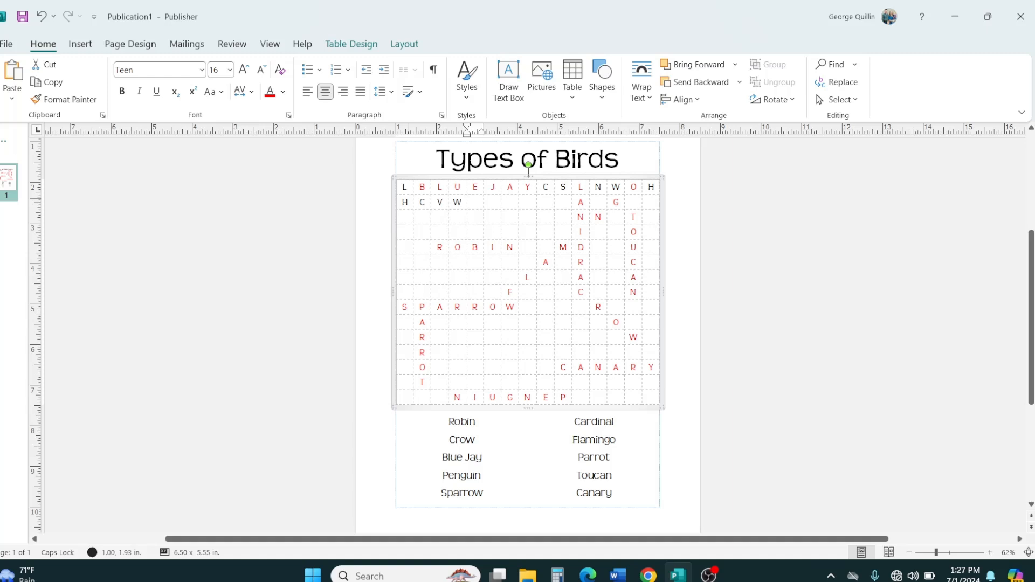
text(J)
key(Tab)
Replace the second row's fifth letter with M and enter E, D, H and J in the four cells after it
double_click(479, 206)
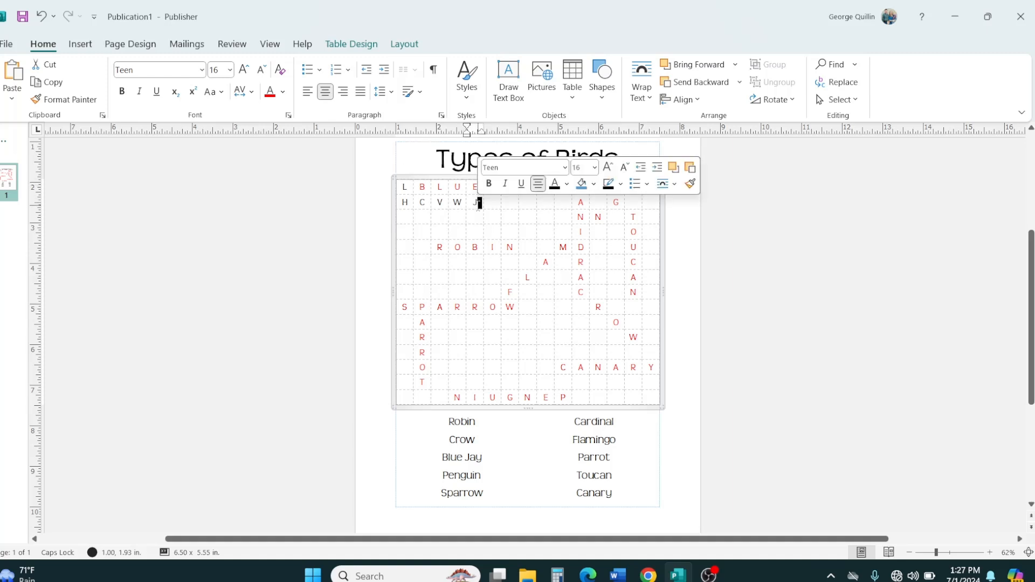
click(477, 205)
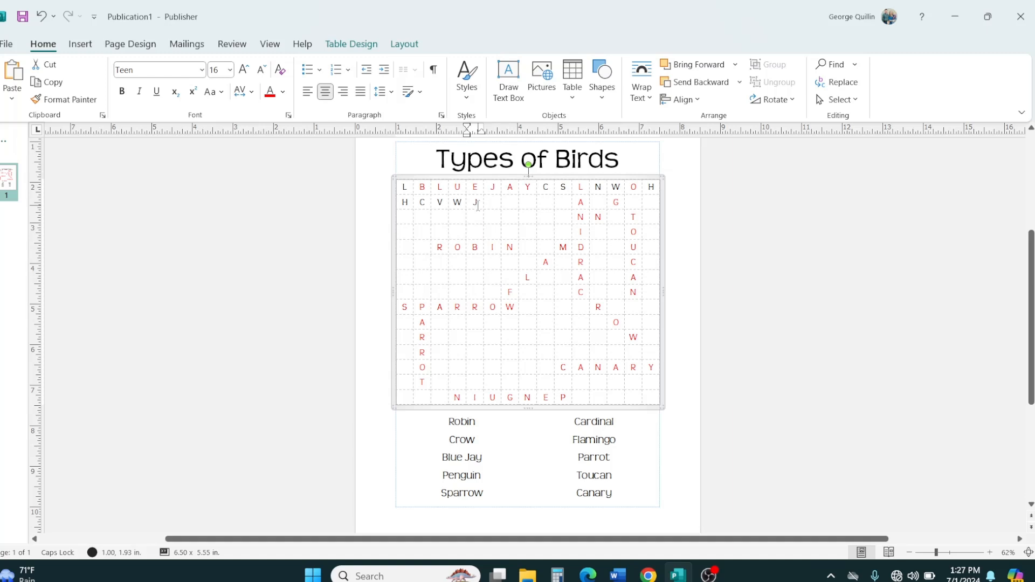
key(BackSpace)
text(M)
key(Tab)
text(E)
key(Tab)
text(D)
key(Tab)
text(H)
key(Tab)
text(J)
key(Tab)
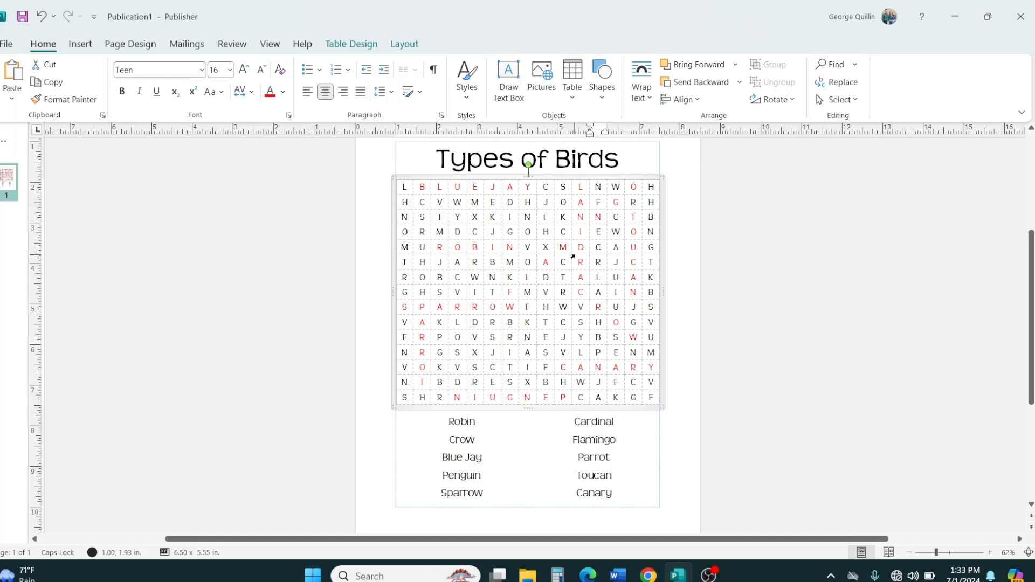
Switch to File Explorer and open the Animal folder within Etsy, Printables, Purchased Graphics
click(828, 291)
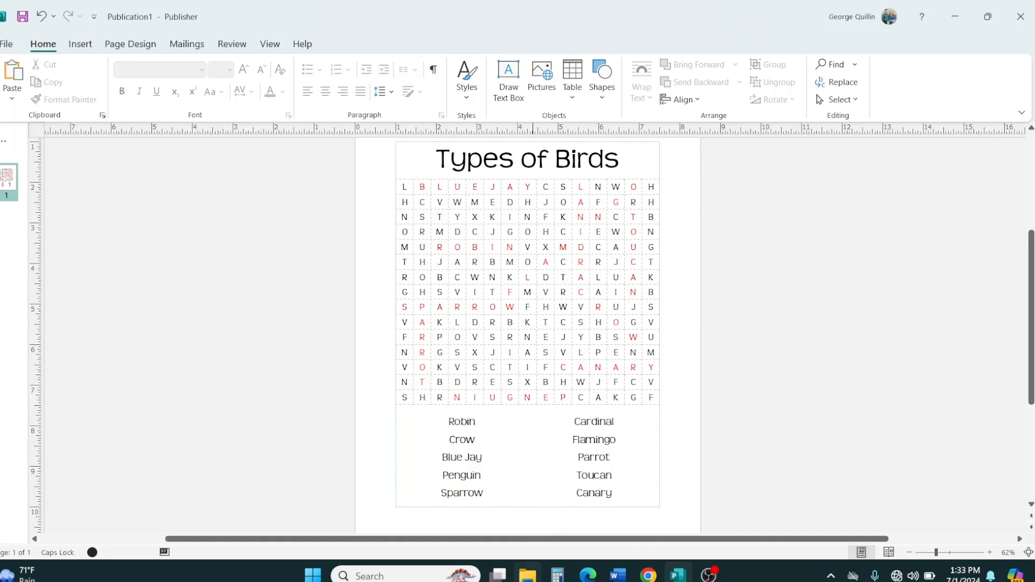
click(527, 574)
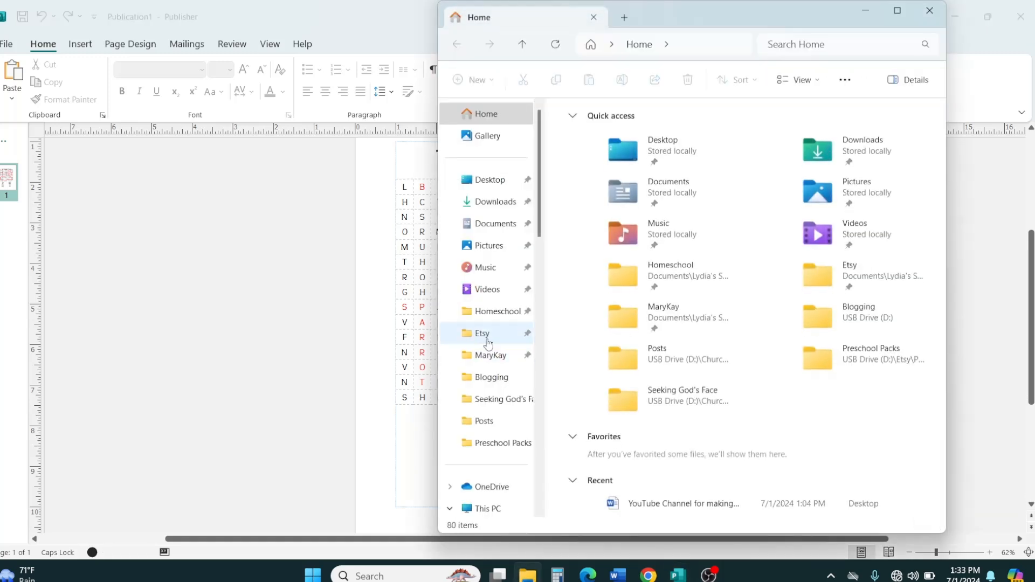
click(483, 334)
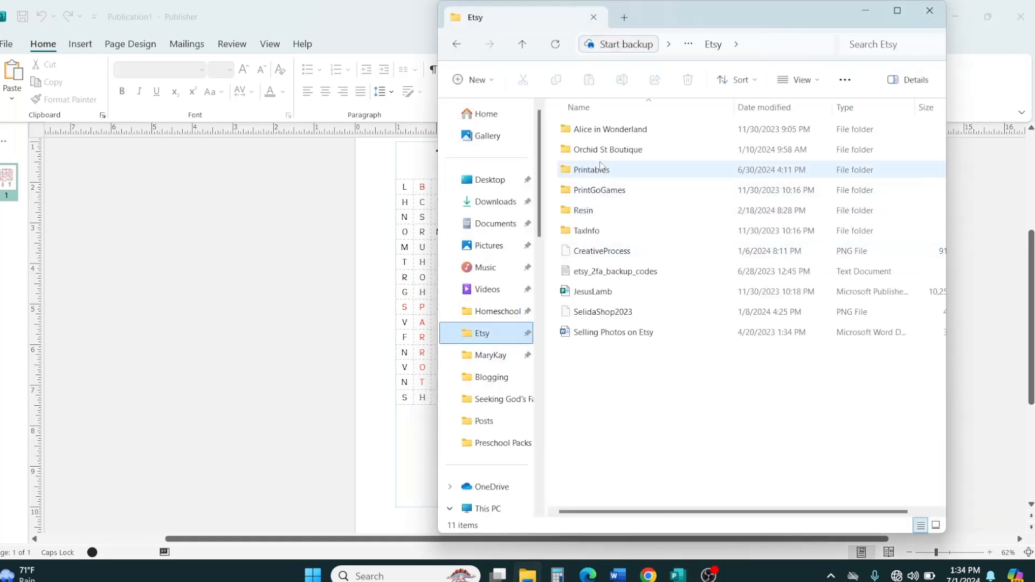
double_click(592, 169)
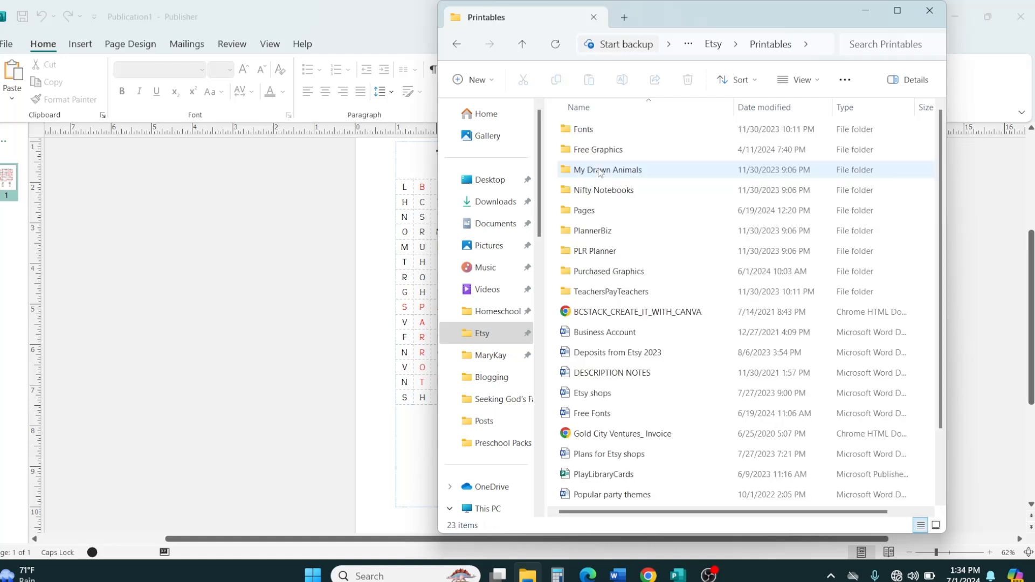
double_click(612, 279)
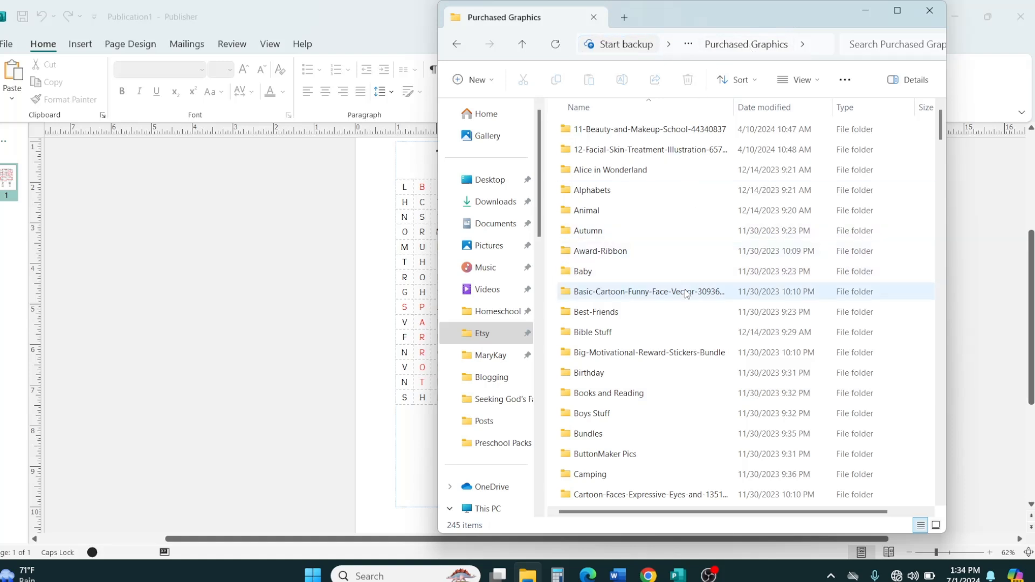
double_click(592, 210)
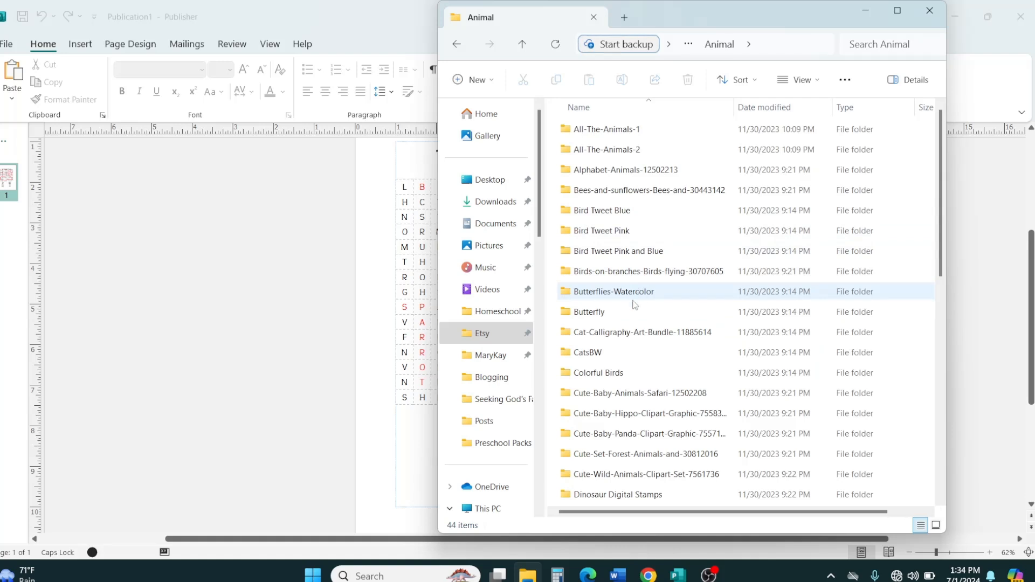
Open the CL997 folder inside the Colorful Birds folder
mouse_move(635, 280)
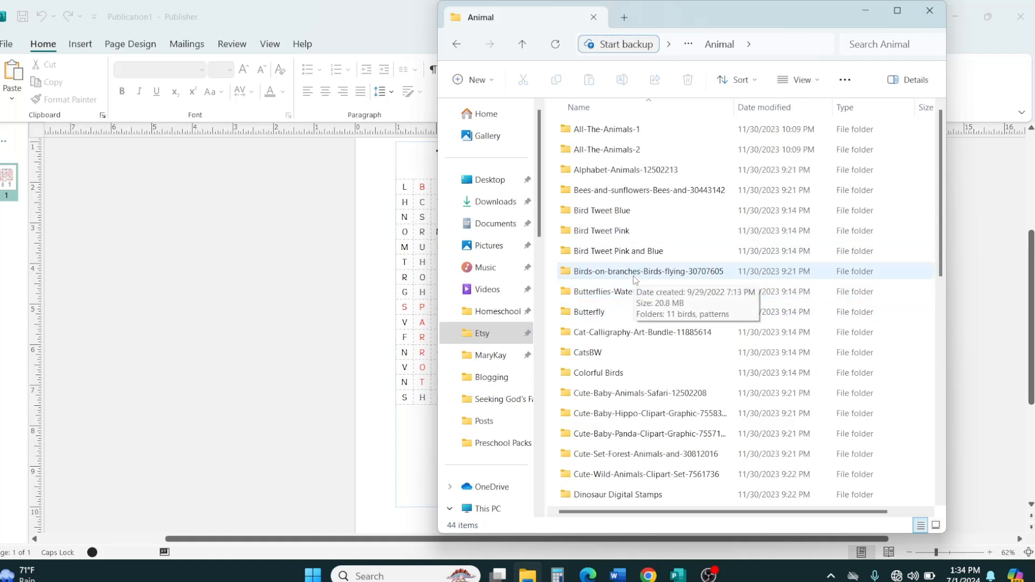
click(596, 376)
double_click(595, 374)
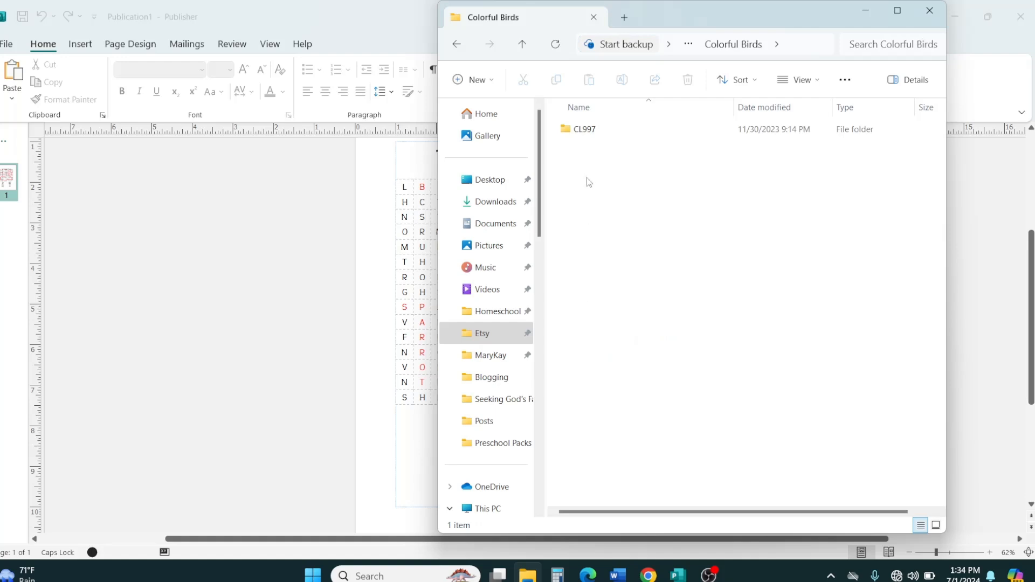
double_click(591, 131)
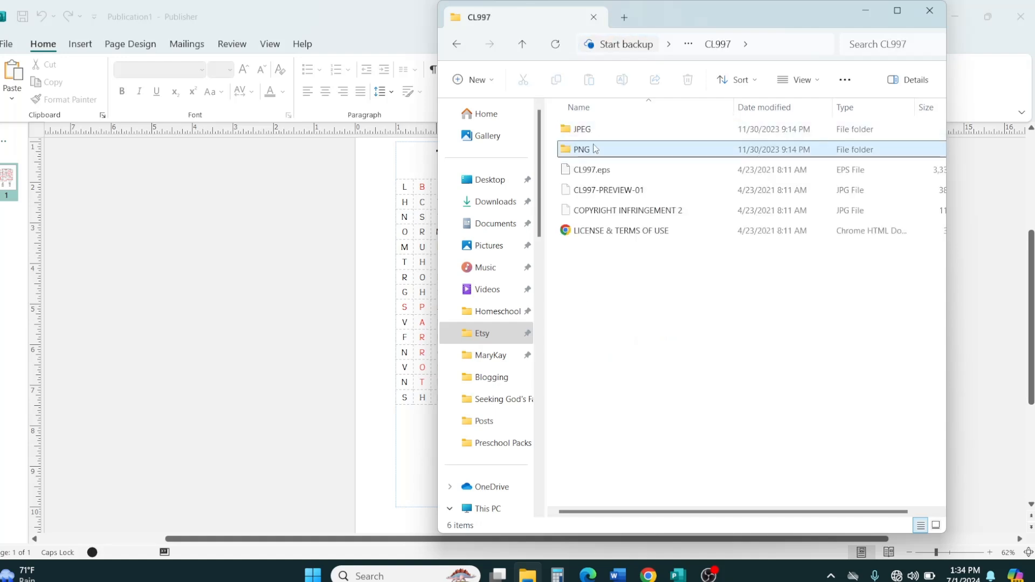
Open the PNG folder inside CL997 to reach the bird clip art images
click(594, 149)
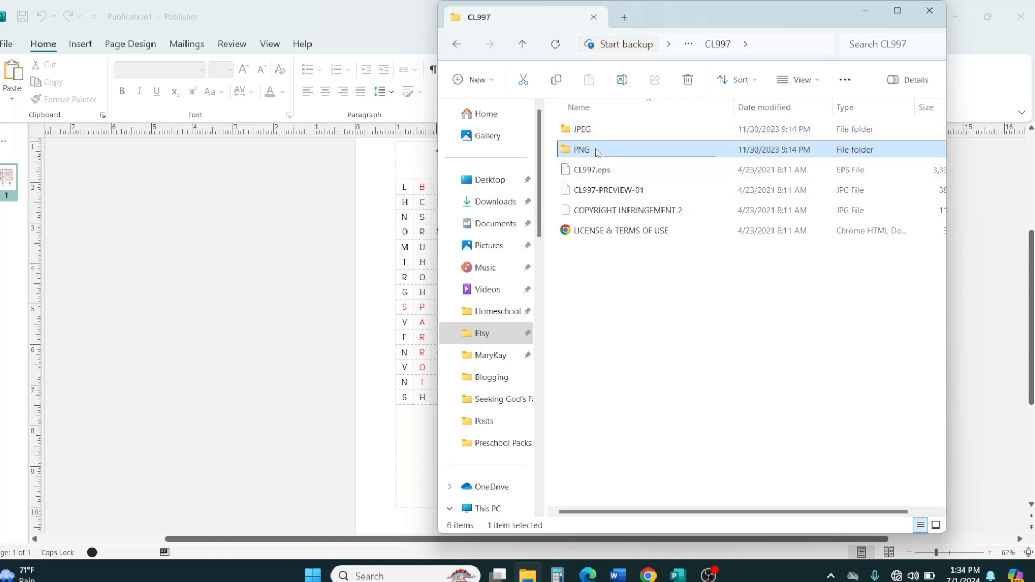
double_click(596, 151)
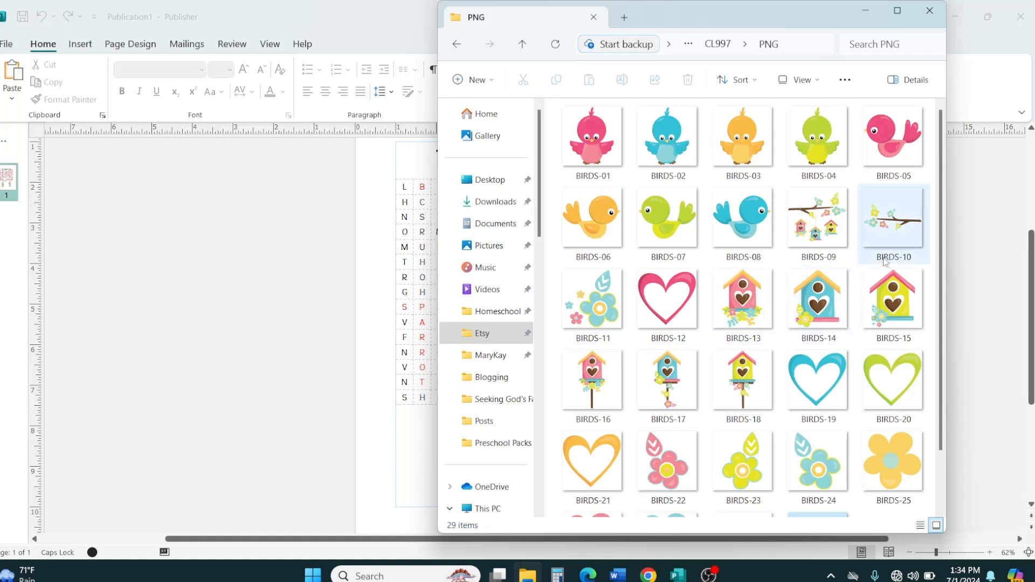
drag(941, 278, 938, 189)
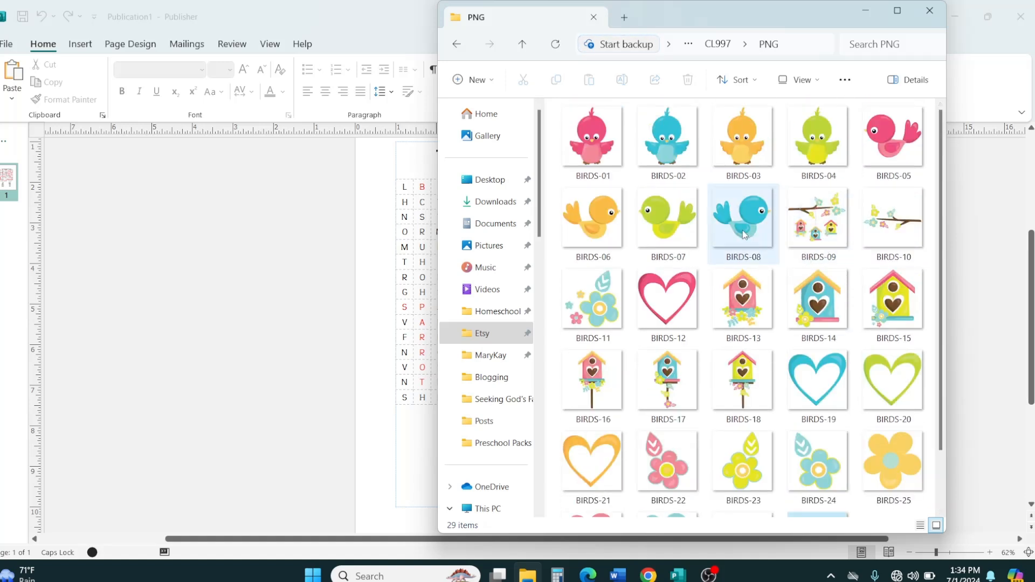
Copy the BIRDS-02 image, switch back to Publisher and paste it onto the word search page
click(674, 154)
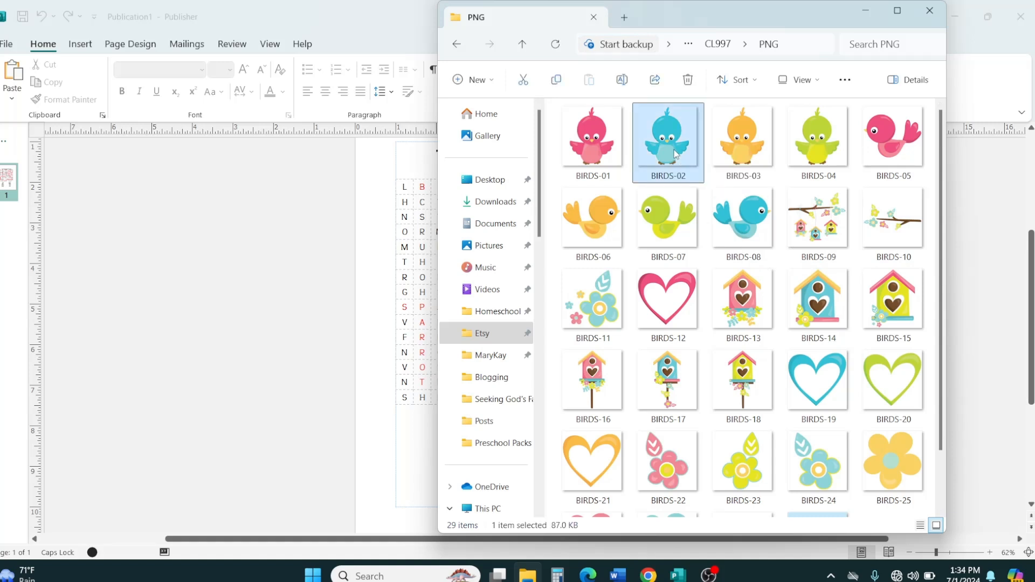
click(557, 81)
click(306, 282)
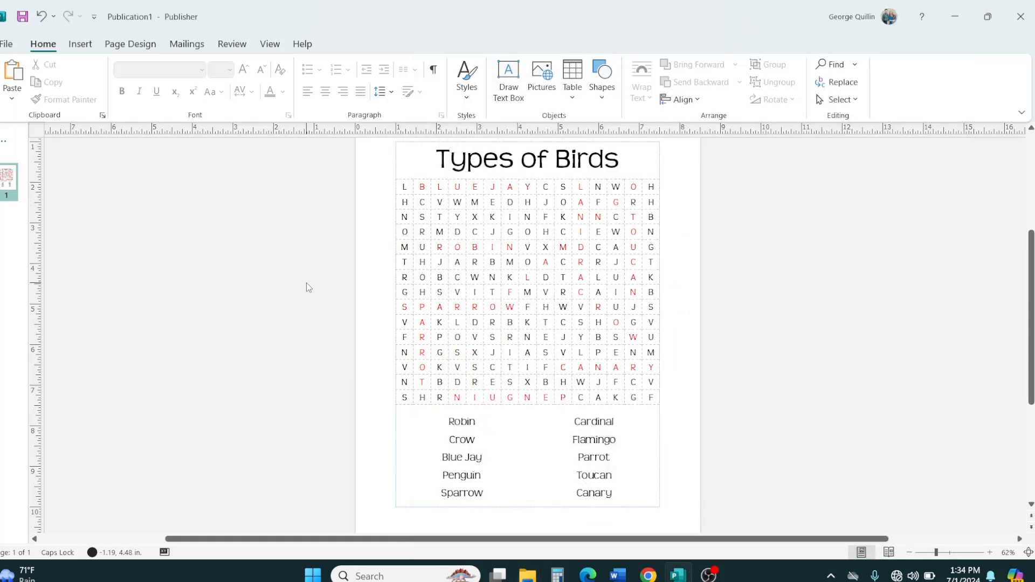
click(12, 76)
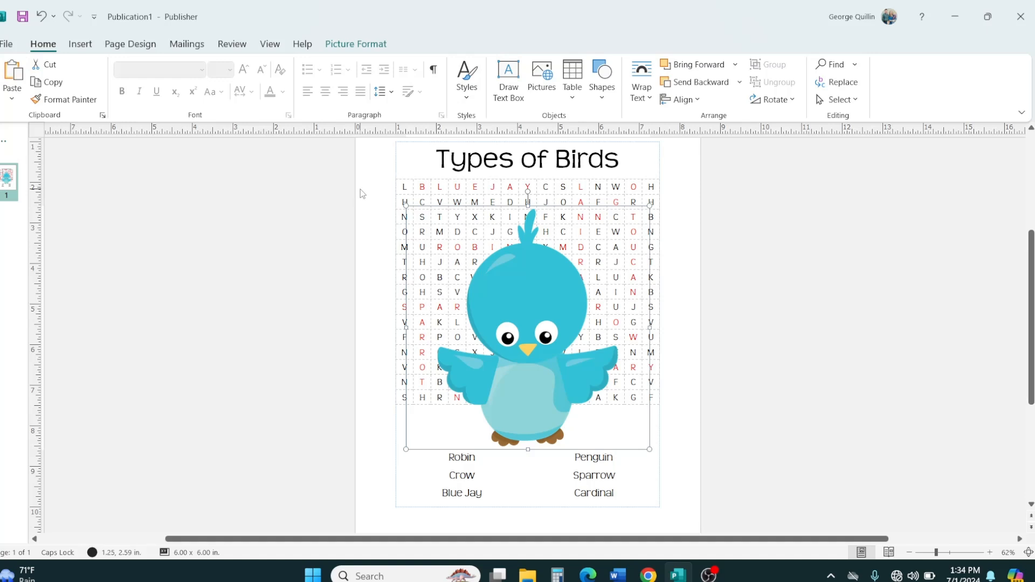
Set the pasted blue bird picture's width to 2.5 inches
click(355, 46)
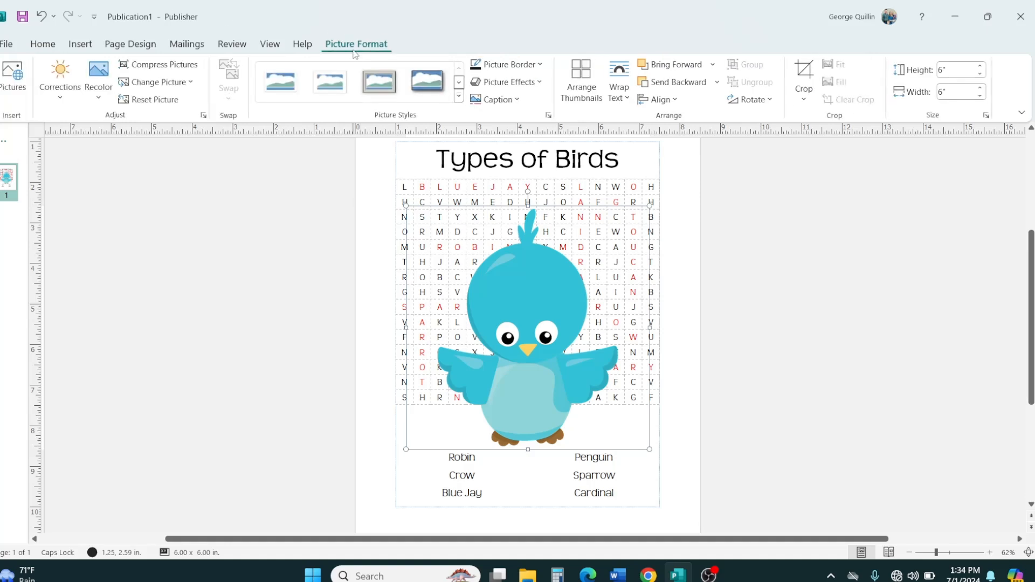
click(965, 91)
text(2.5)
key(Return)
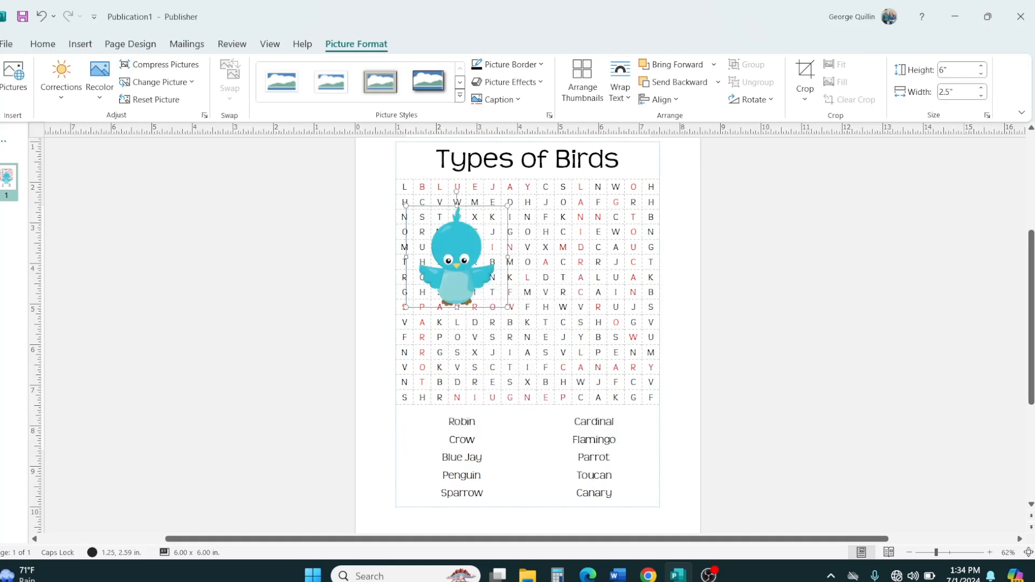